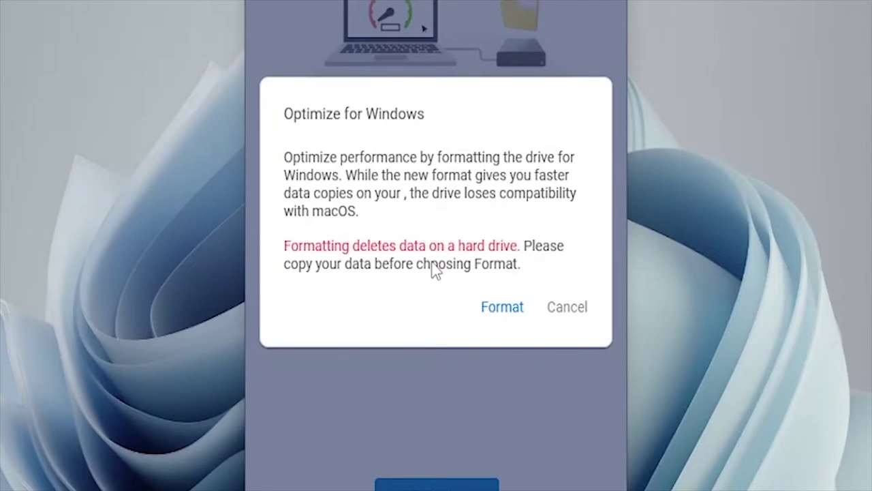
Confirm reformatting the One Touch drive for Windows, leaving 4.5 of 4.5 TB free
click(506, 308)
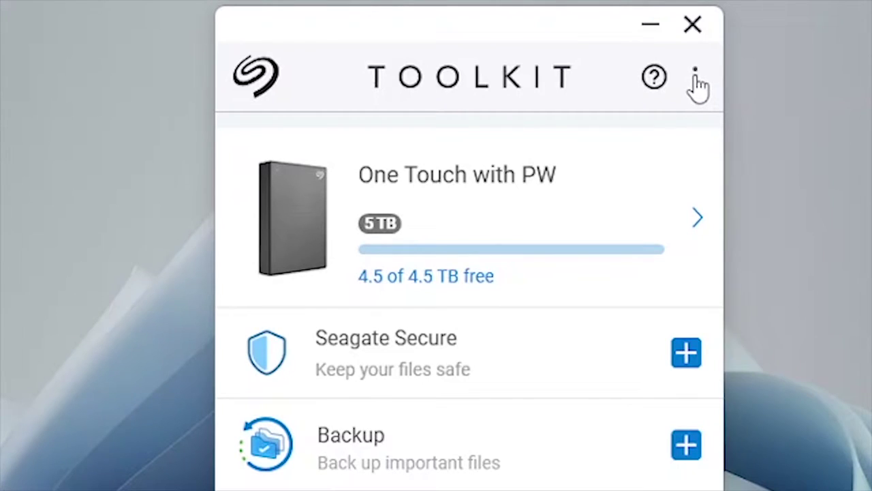
click(696, 76)
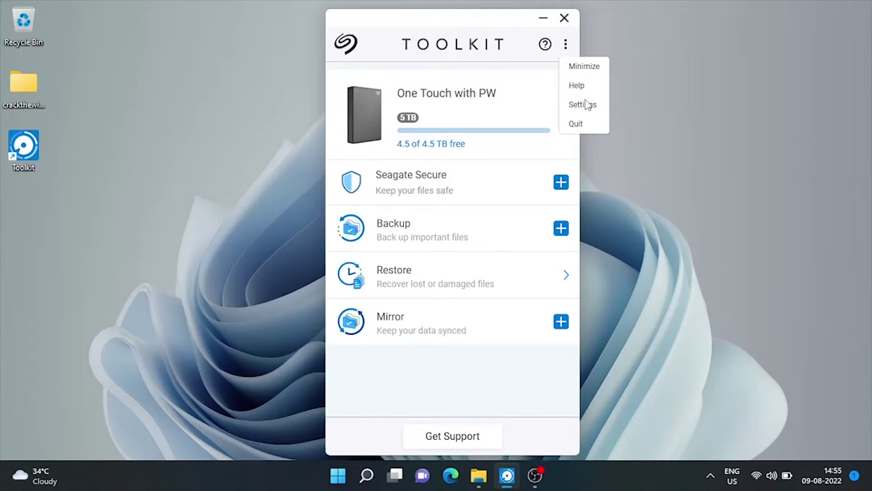
click(582, 105)
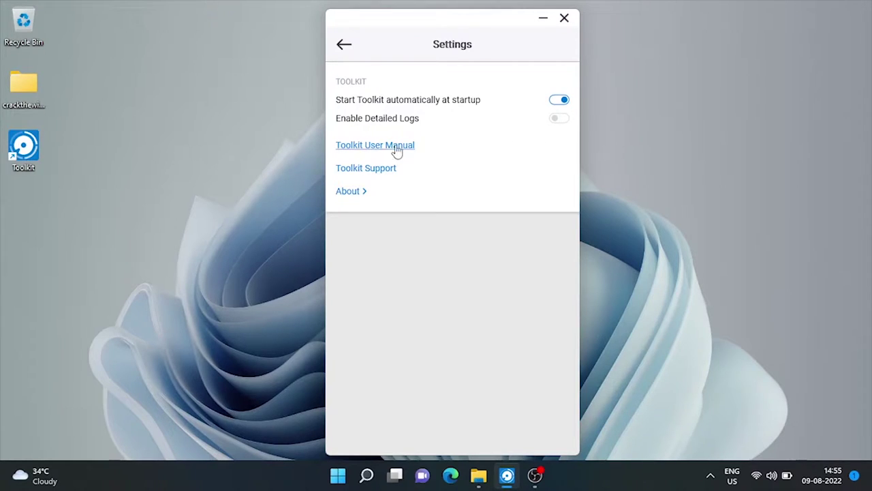
click(363, 197)
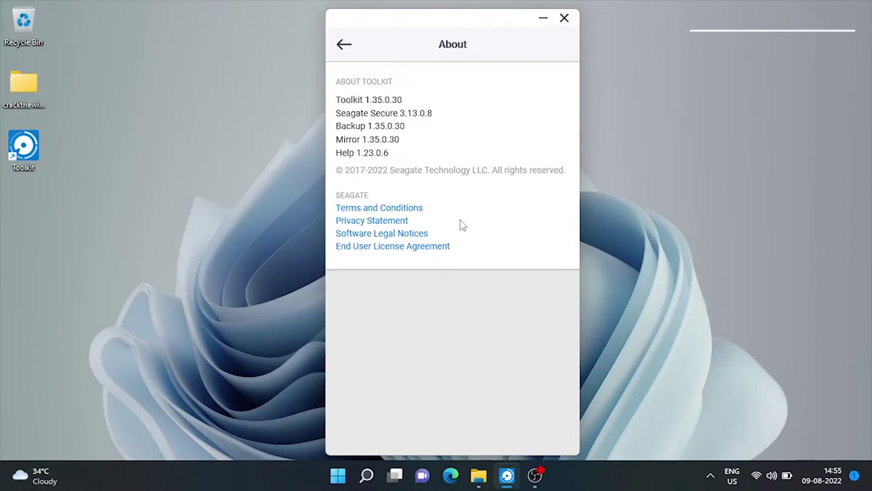
click(345, 45)
Return to the Toolkit home and open the One Touch with PW drive's details
click(345, 44)
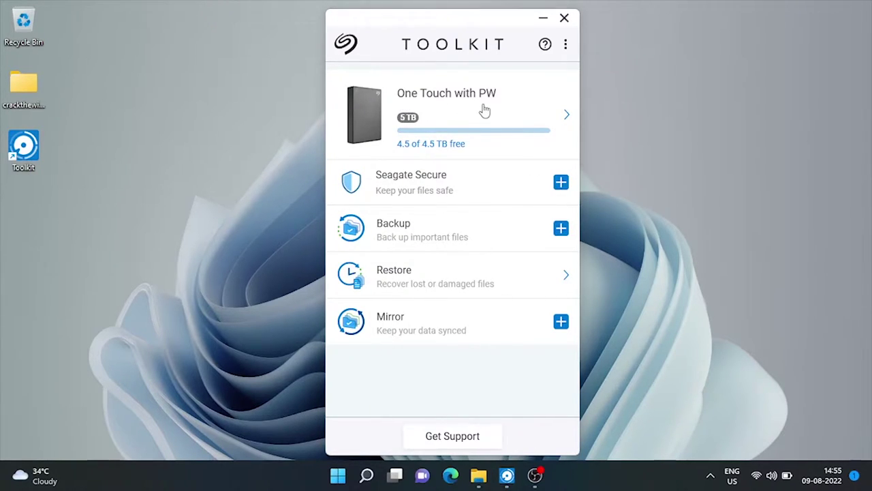
click(569, 118)
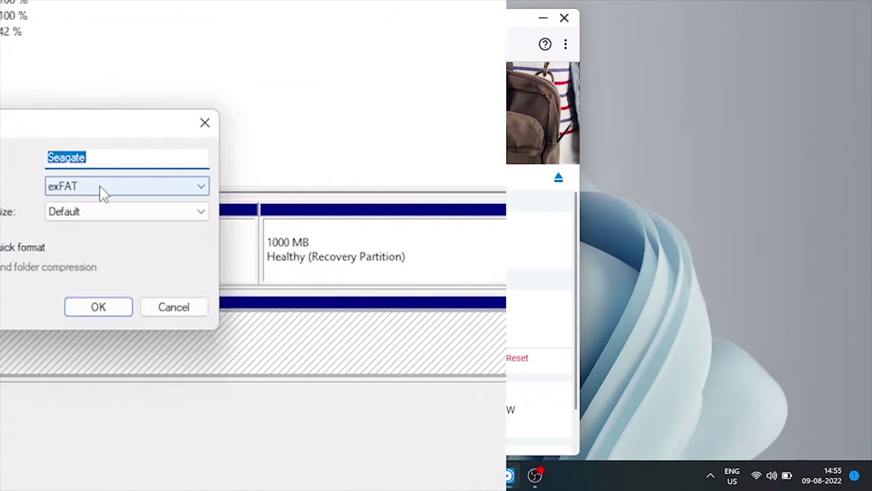
Format drive D: as NTFS and confirm erasing all its data
click(468, 189)
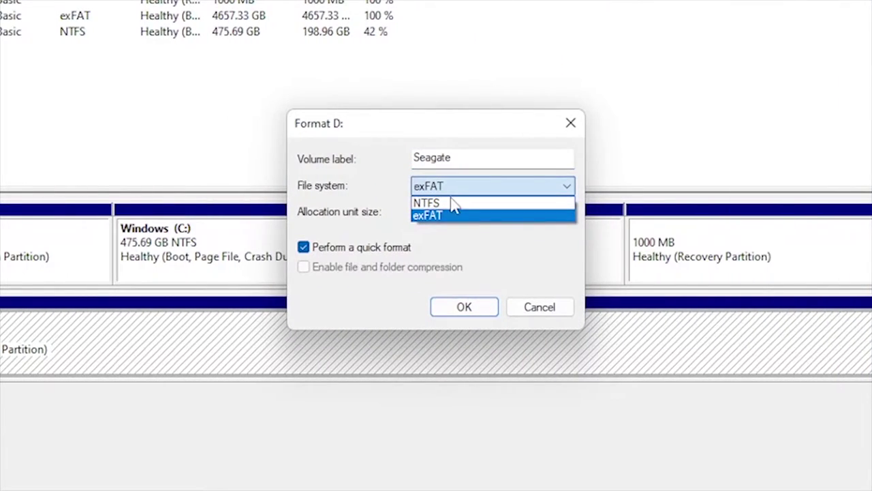
click(449, 203)
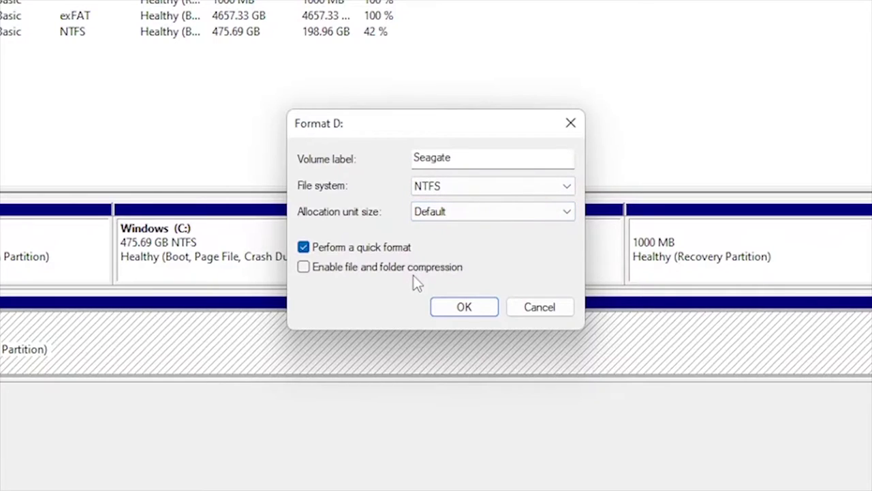
click(439, 309)
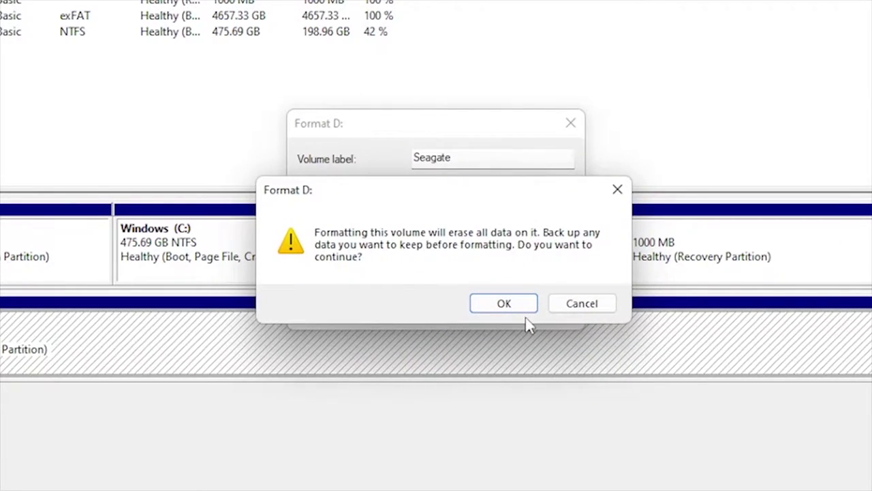
click(520, 310)
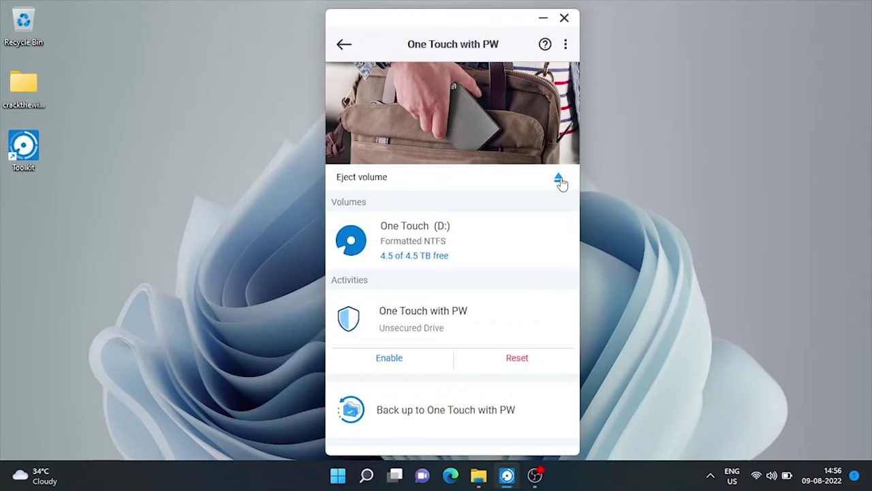
Show This PC beside Toolkit, safely eject the One Touch drive, and close the D: window
click(478, 475)
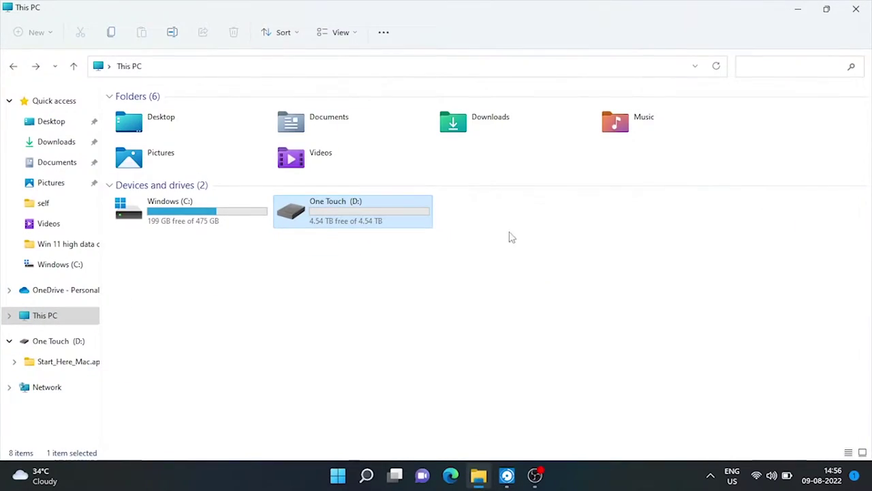
click(507, 475)
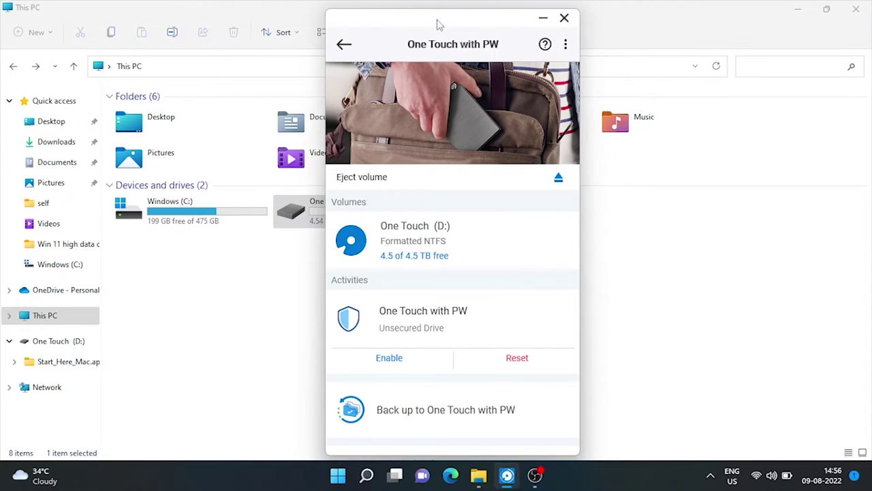
drag(440, 25, 567, 19)
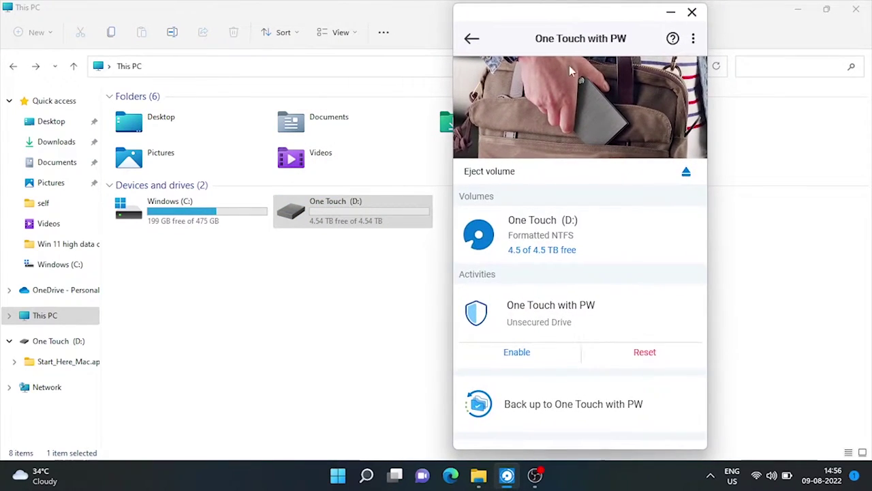
click(686, 171)
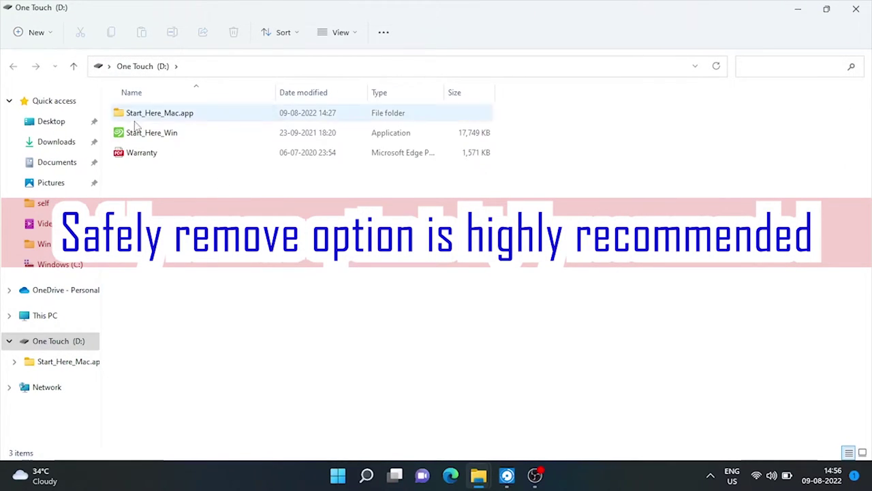
click(856, 9)
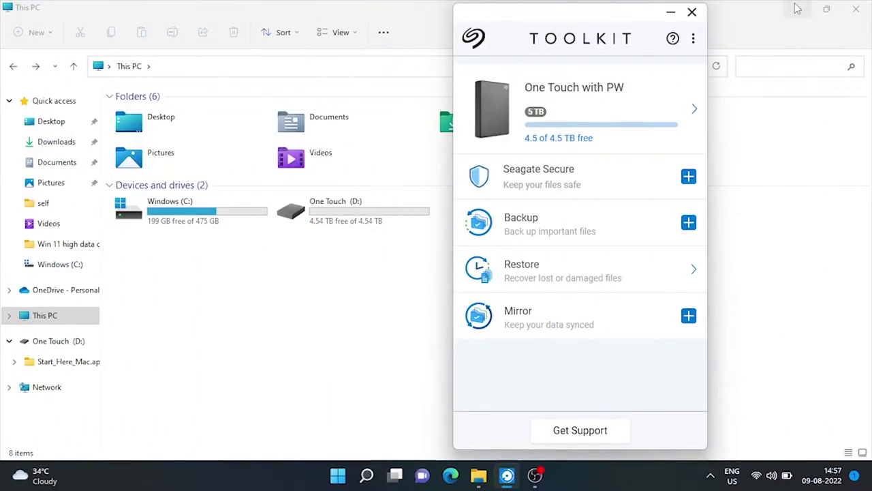
Clear the desktop and begin Seagate Secure password setup for the One Touch drive
click(798, 9)
drag(556, 16, 443, 28)
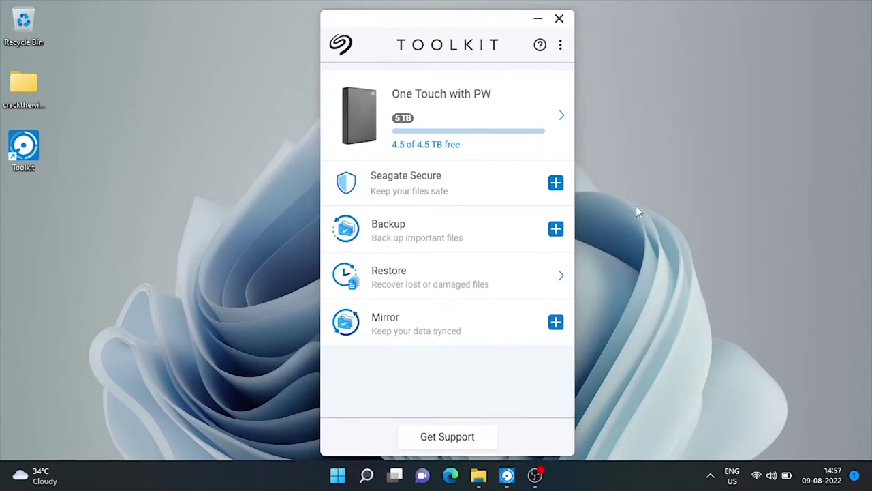
mouse_move(436, 194)
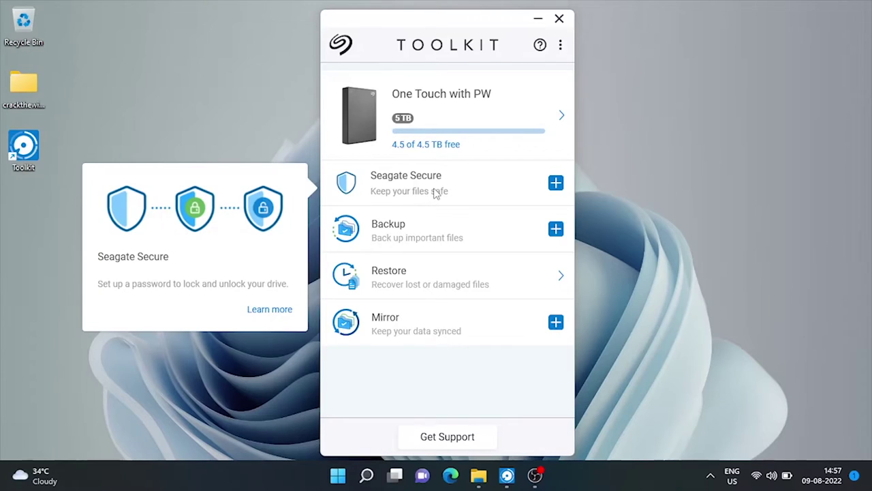
click(556, 183)
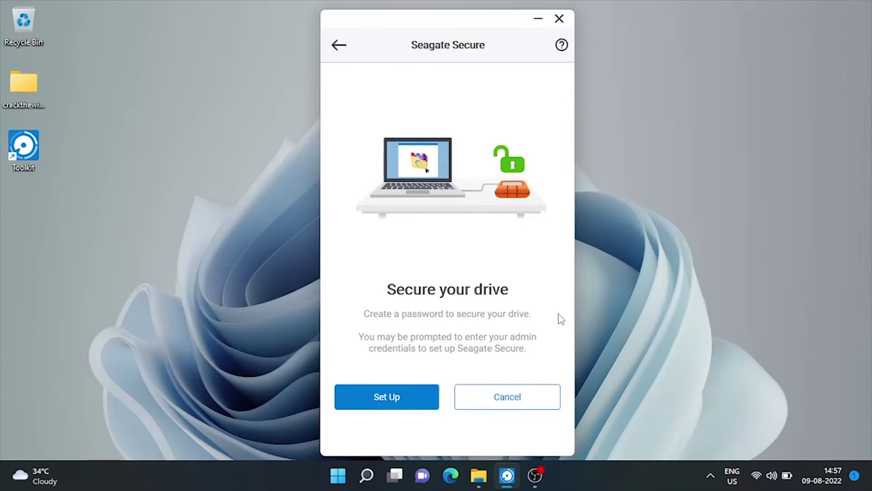
click(405, 399)
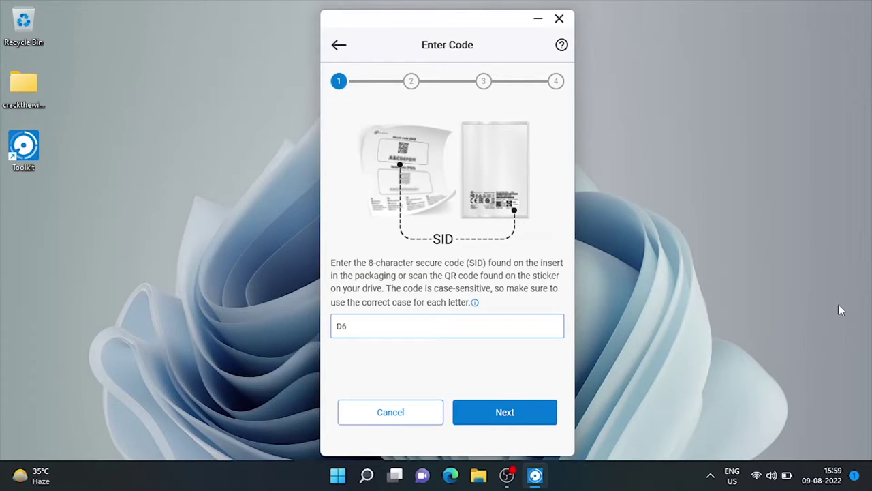
Enter the drive's secure code, then create and confirm a password with hint 'personal'
text(6f)
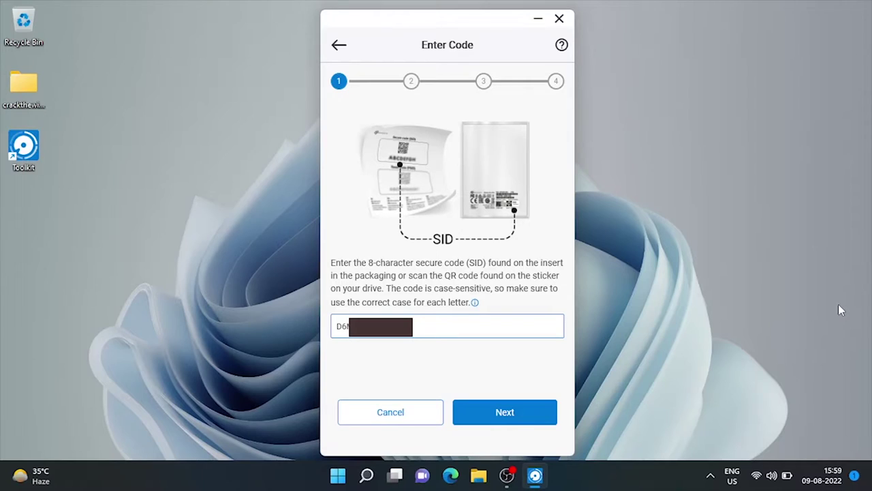
click(515, 411)
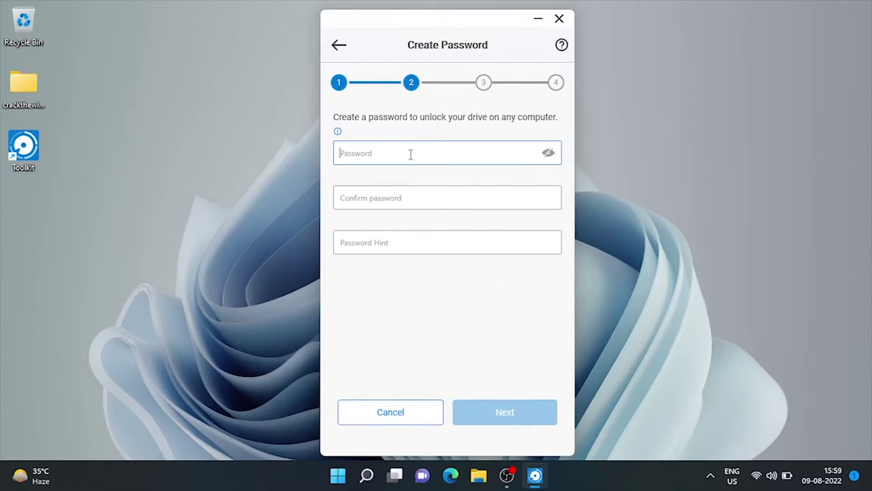
text(abcdefghij)
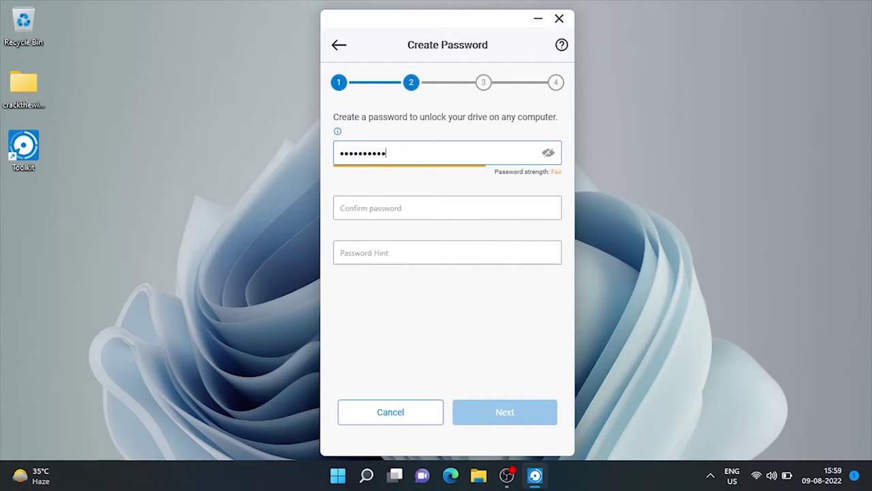
key(Tab)
text(abc)
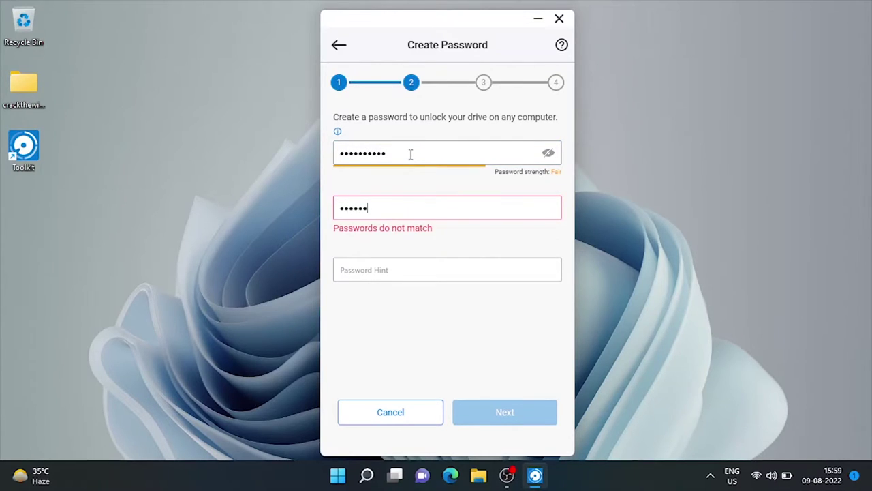
text(defghij)
key(Tab)
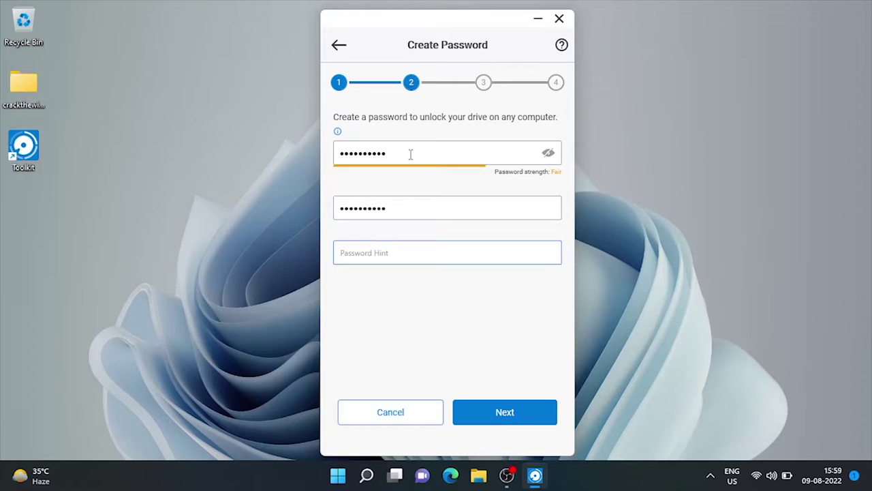
text(personal)
Save the password, start a password reset key, and choose to create a Seagate account
click(502, 414)
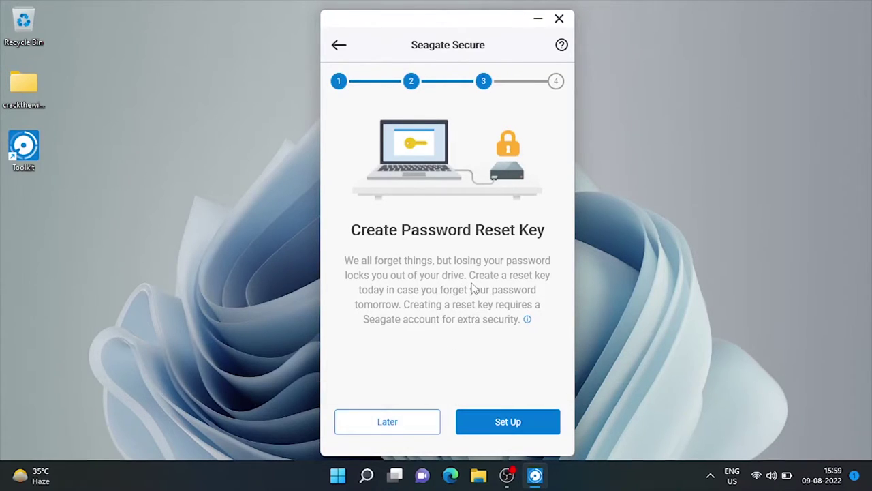
click(502, 429)
click(400, 285)
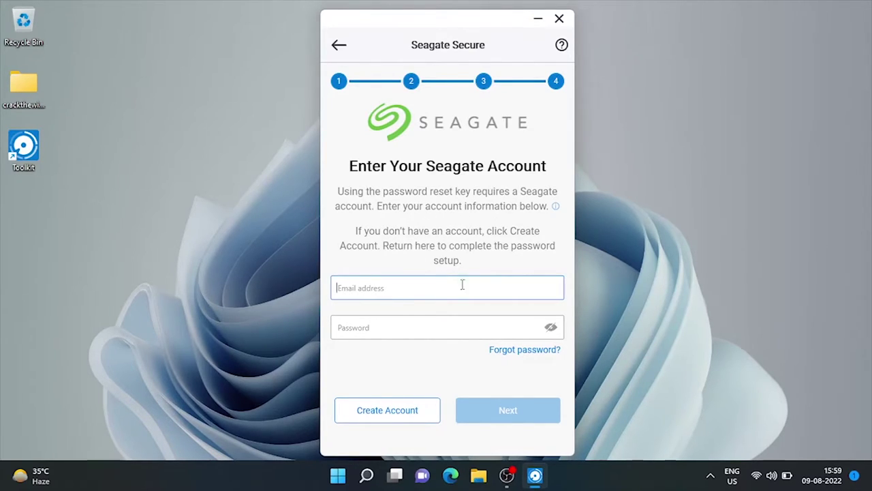
click(401, 415)
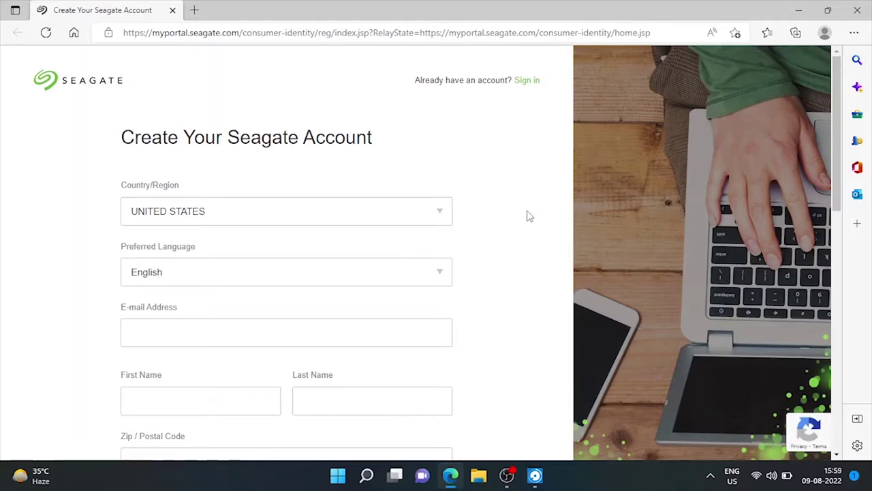
Look over the empty Create Your Seagate Account form, then close the browser
scroll(529, 219, down, 4)
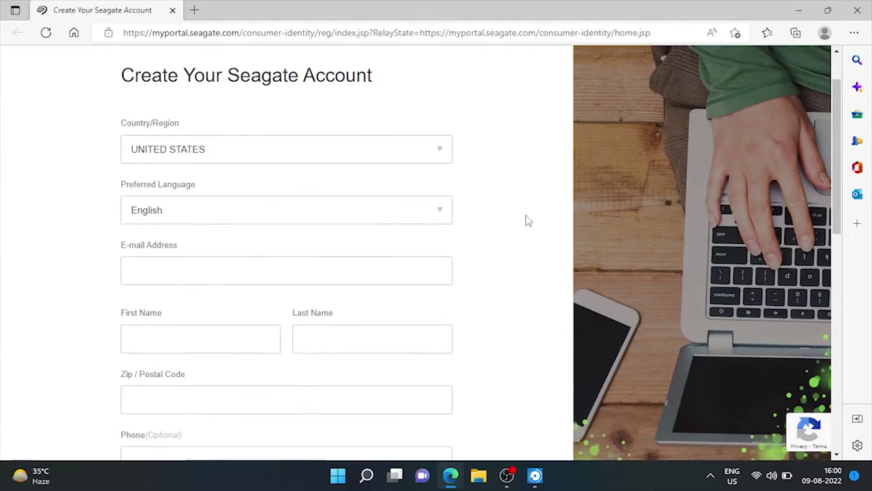
scroll(529, 221, down, 4)
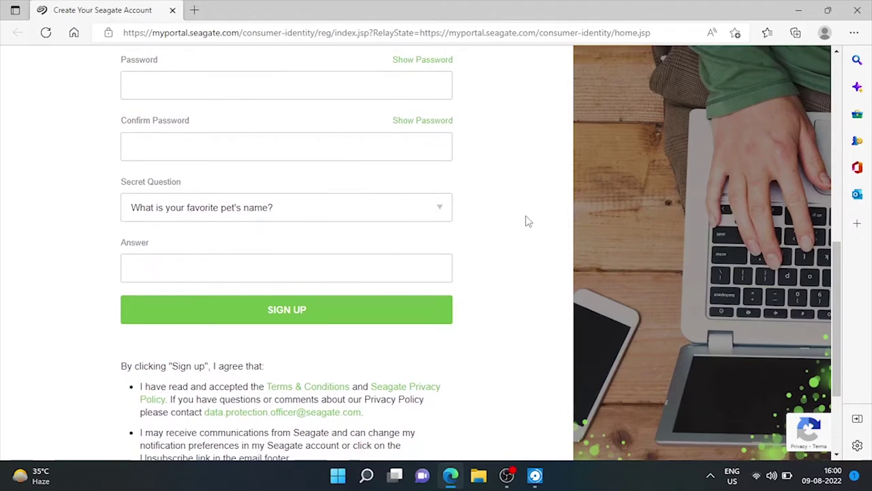
scroll(529, 221, up, 8)
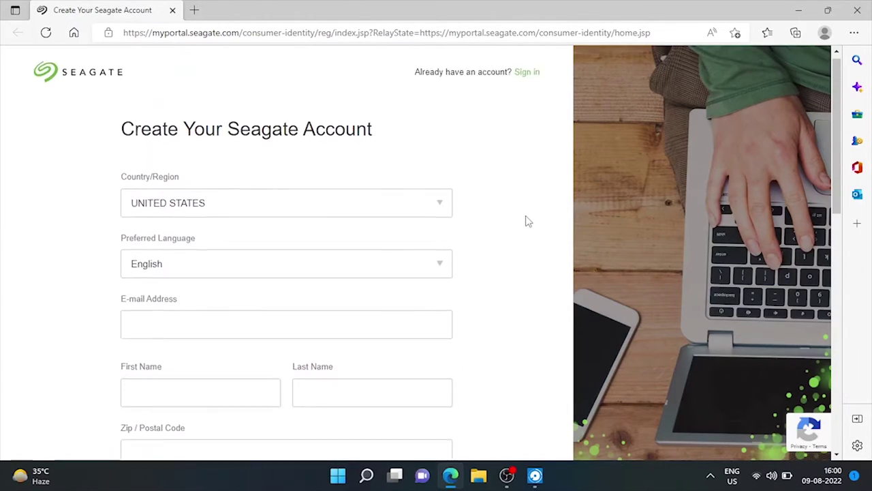
click(858, 11)
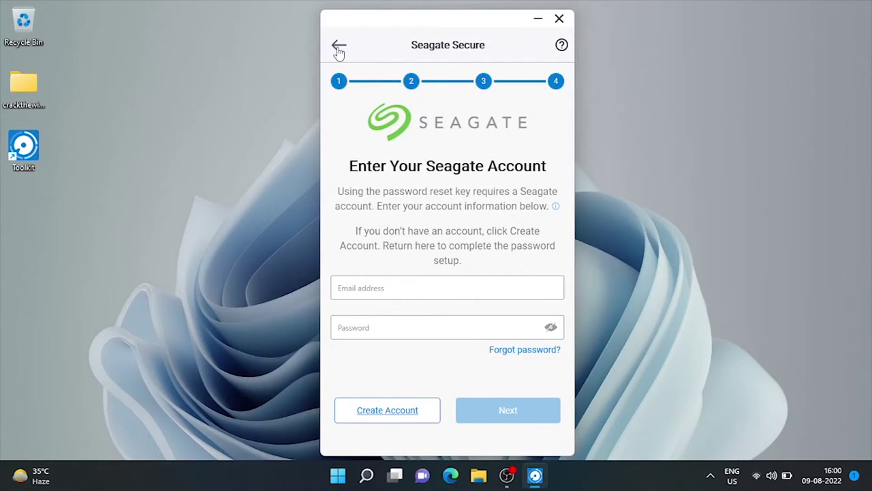
Skip the reset key, accept the unrecoverable-password warning, and finish securing the drive
click(339, 46)
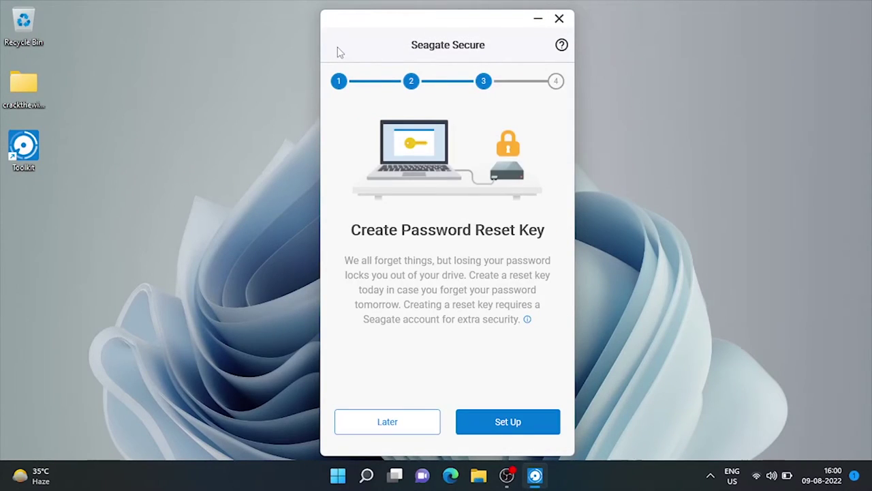
click(365, 427)
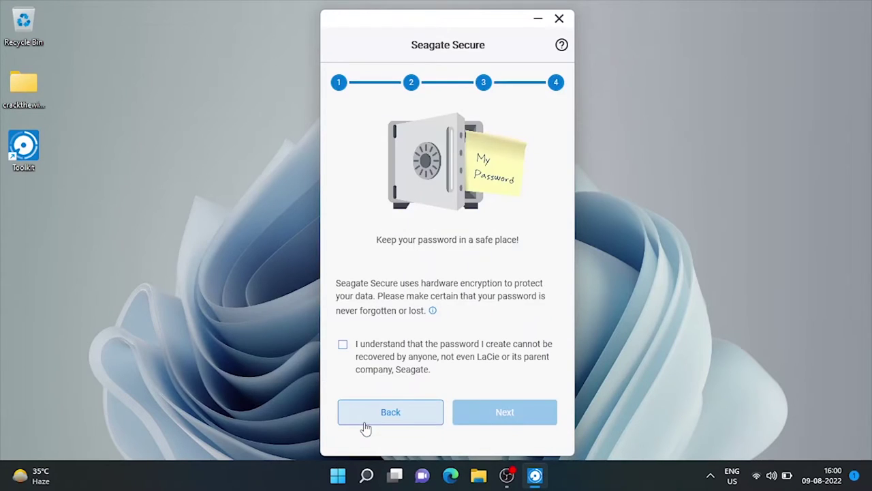
click(343, 346)
click(484, 411)
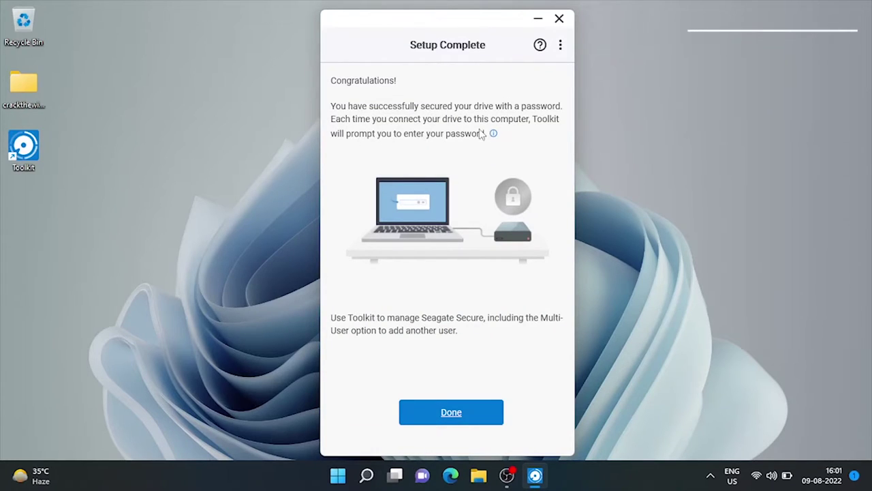
click(458, 416)
click(463, 189)
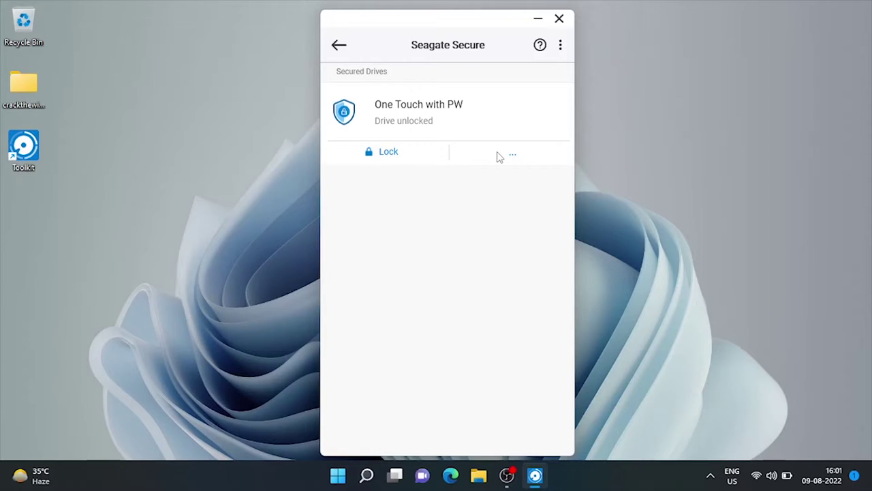
Quit Seagate Toolkit from its options menu
click(338, 45)
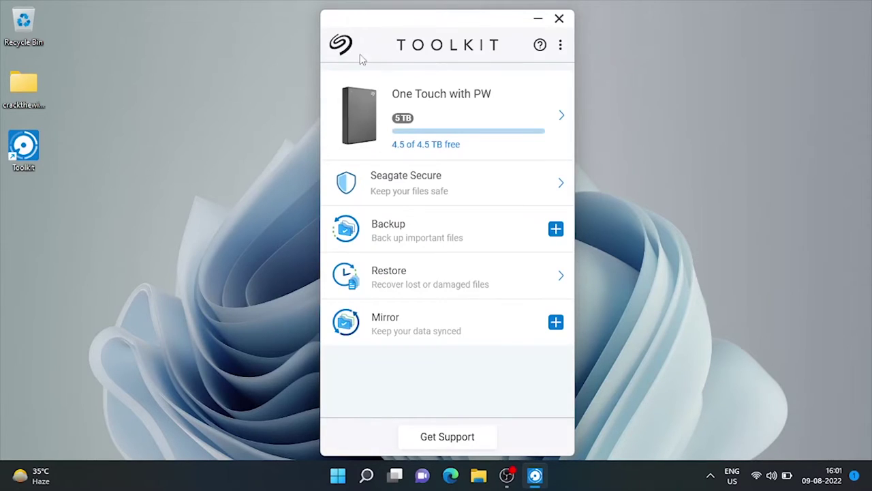
click(560, 45)
click(571, 126)
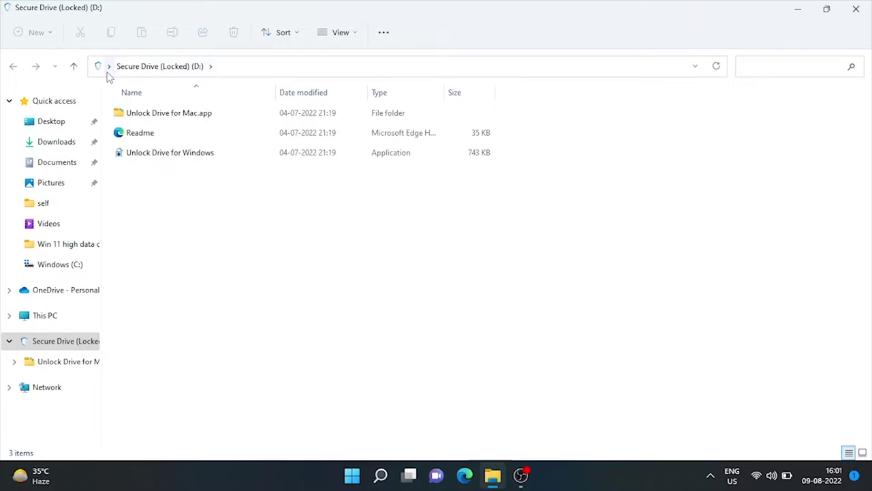
Unlock drive D: with its password and open the empty New Volume (D:) from This PC
click(194, 154)
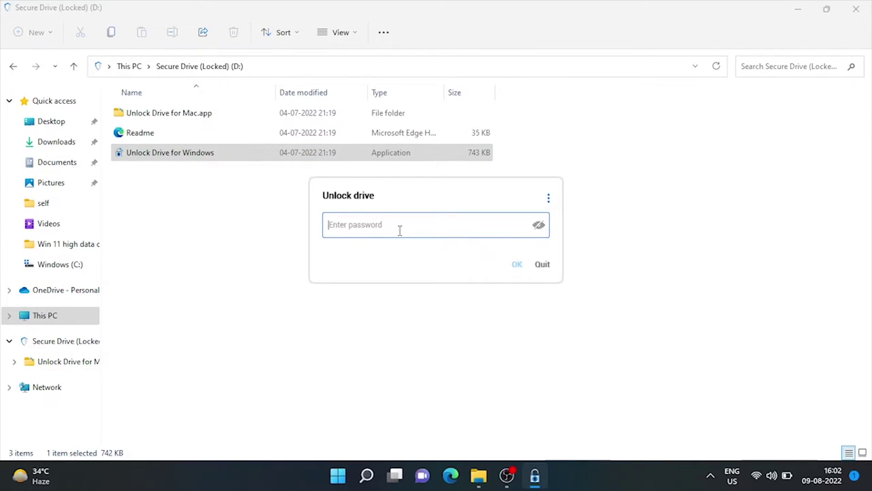
text(••••••••••)
click(516, 267)
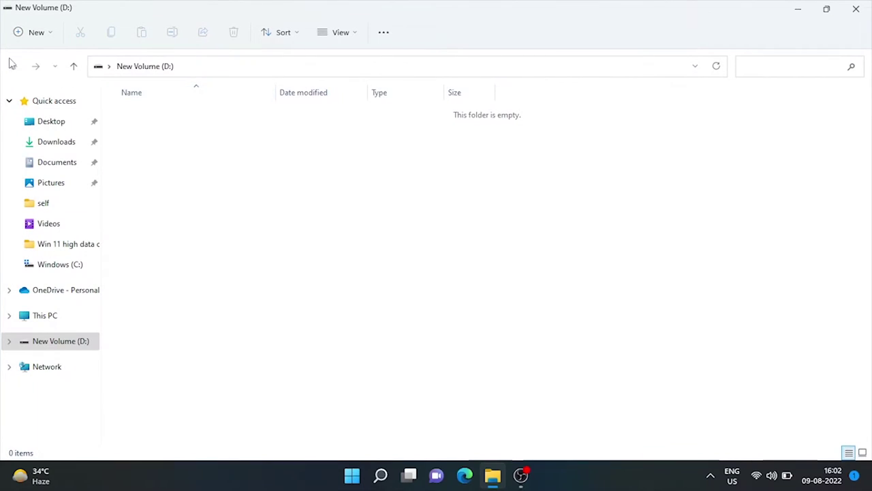
click(43, 317)
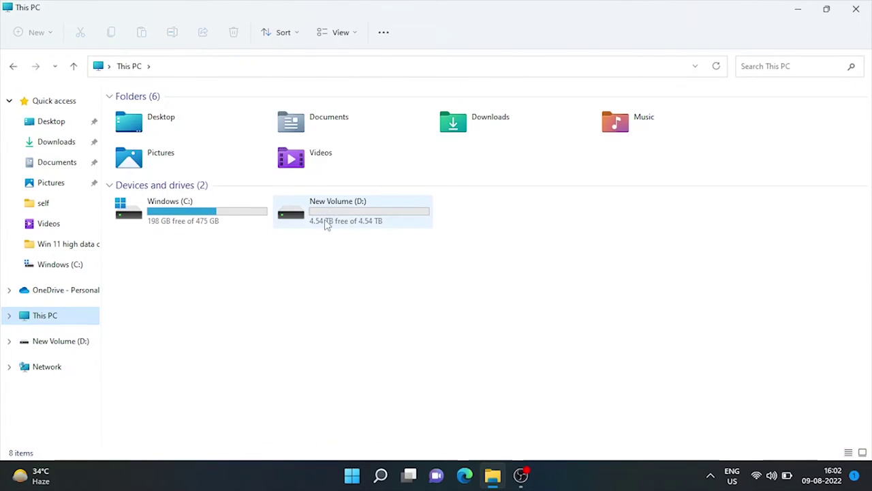
double_click(346, 225)
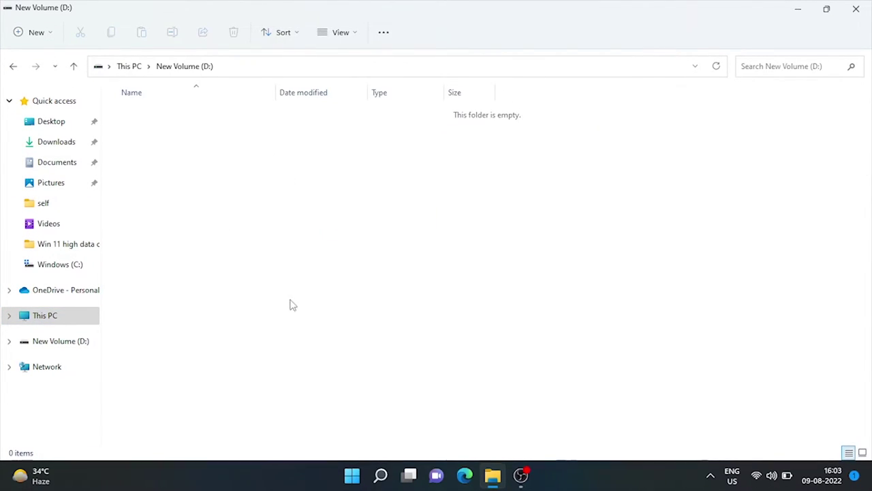
Close File Explorer, relaunch Seagate Toolkit and open the drive's Seagate Secure options
click(856, 14)
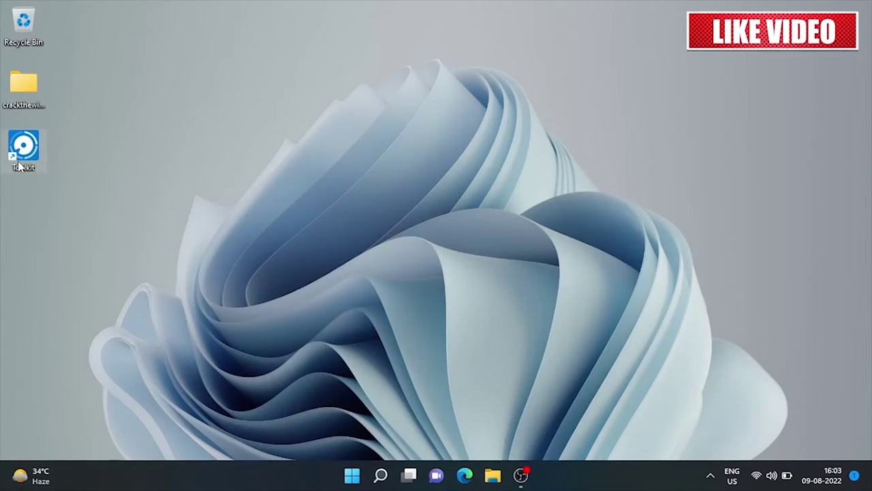
double_click(23, 144)
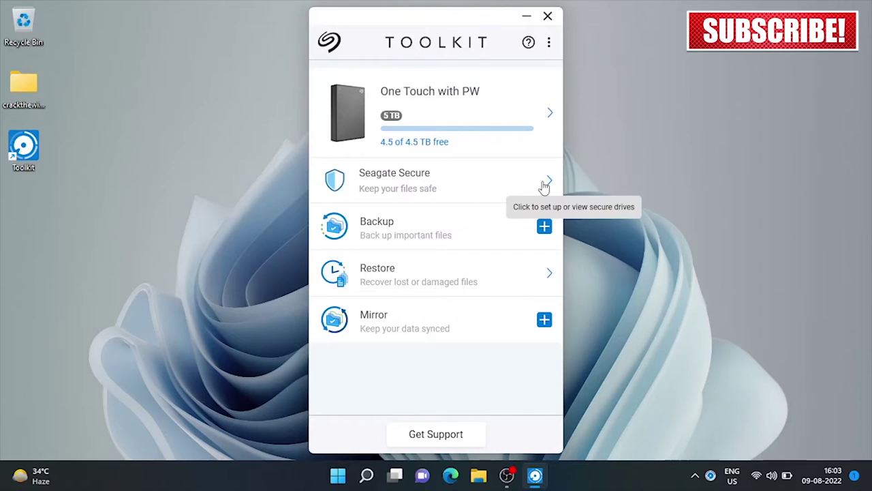
click(549, 182)
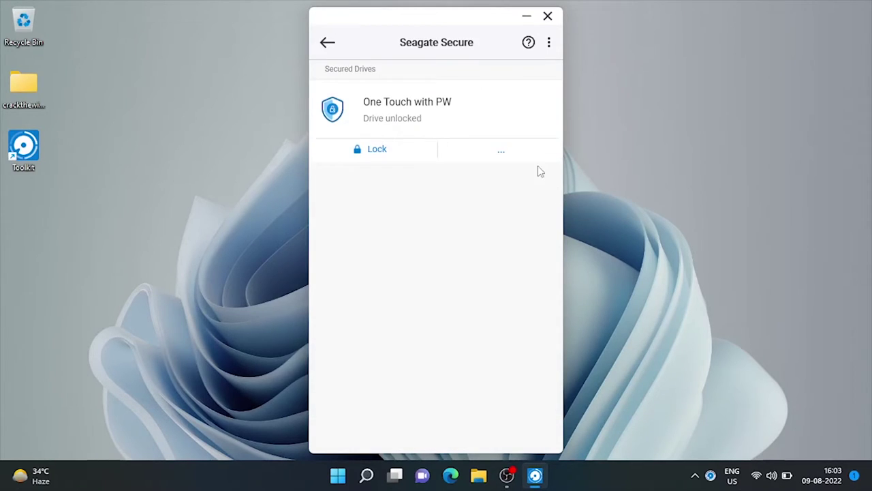
click(501, 153)
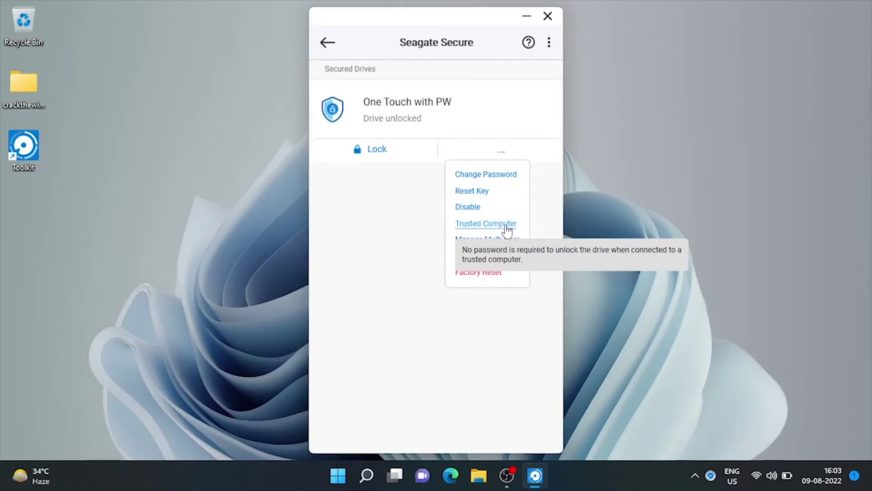
Turn on 'Trust this computer' with the drive password, finish setup and return home
click(479, 227)
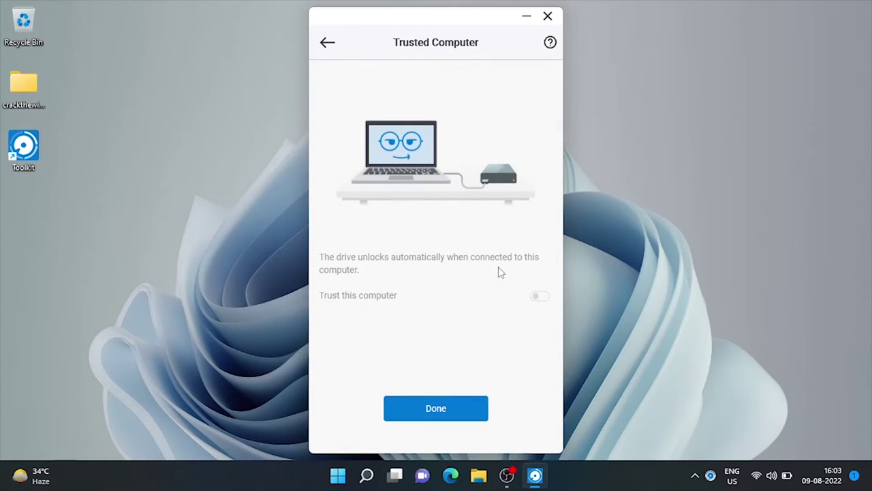
click(539, 297)
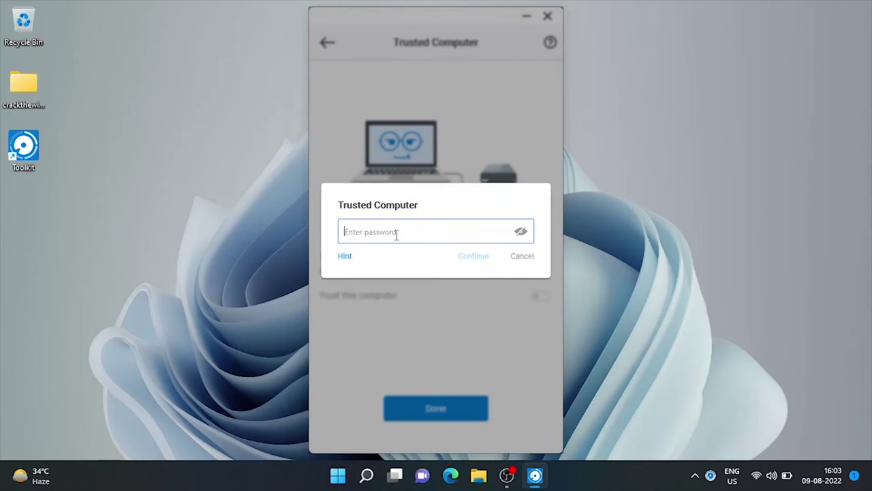
text(123)
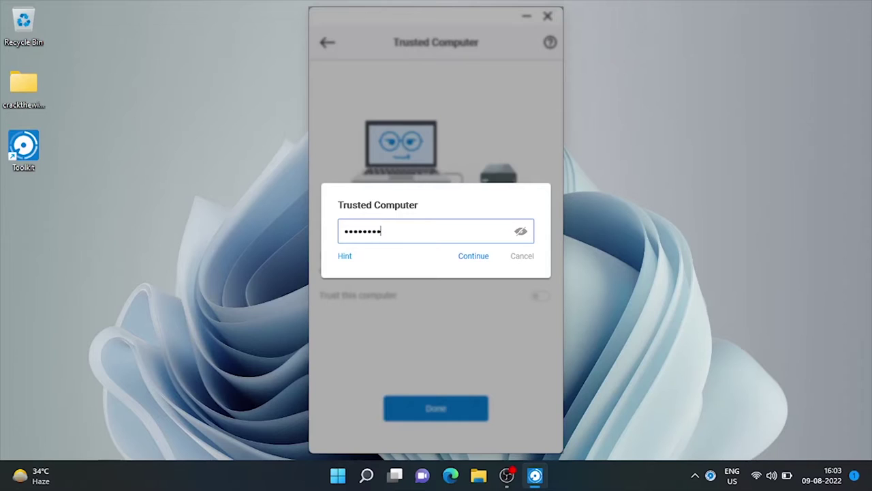
click(467, 255)
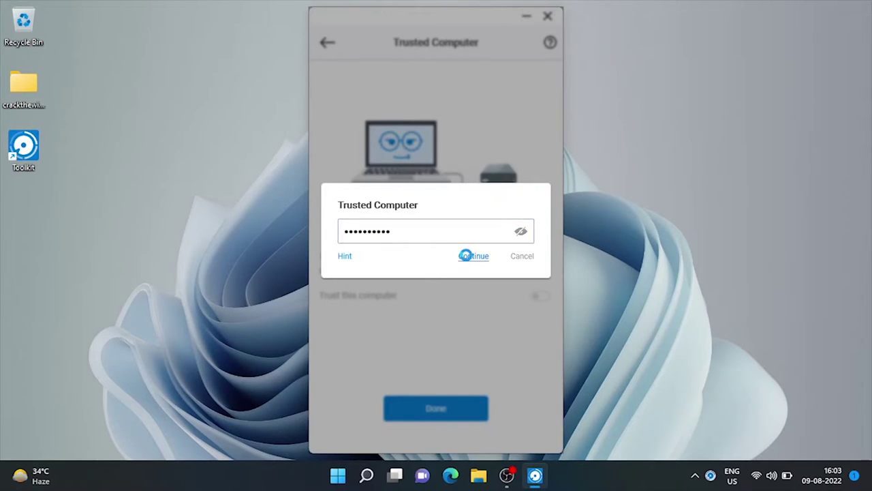
click(452, 408)
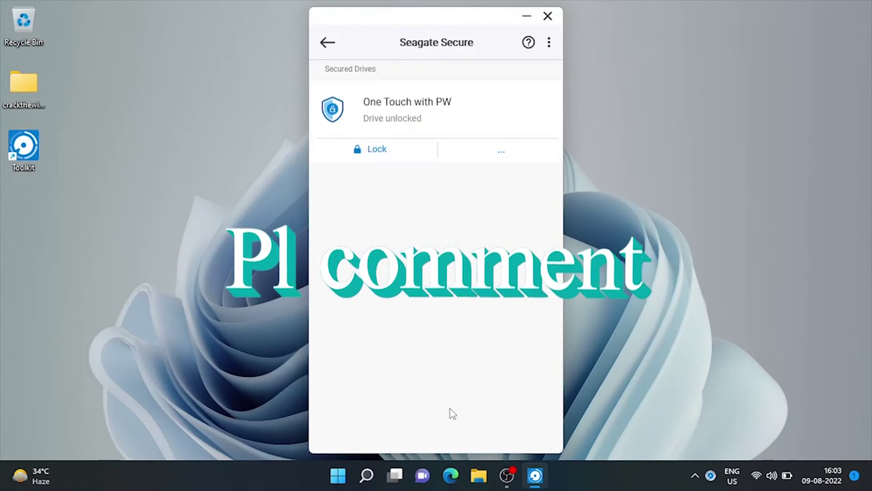
click(328, 43)
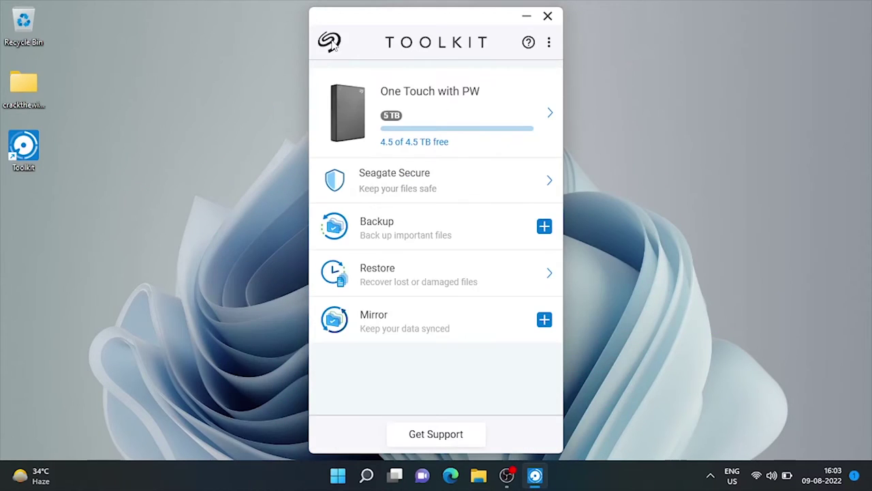
click(538, 191)
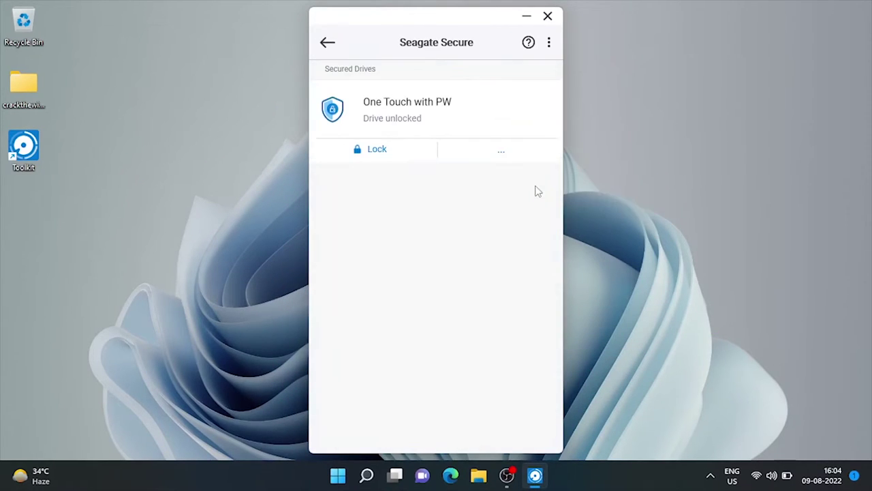
click(502, 157)
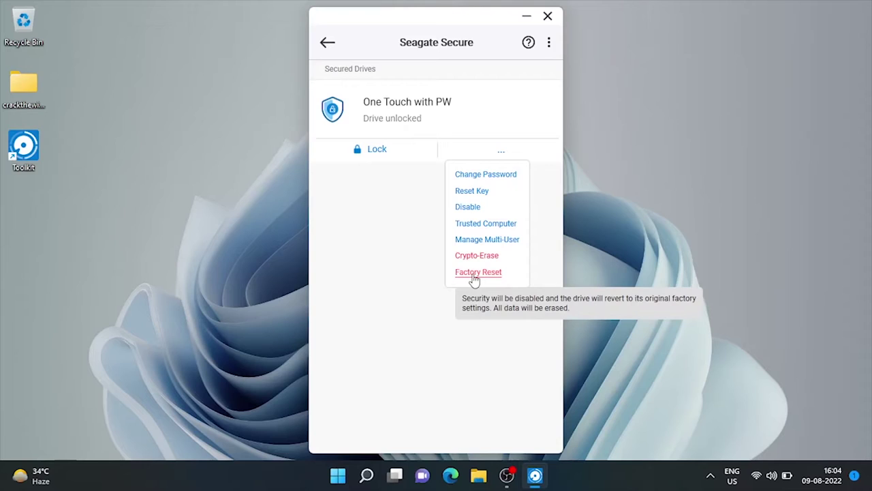
click(475, 276)
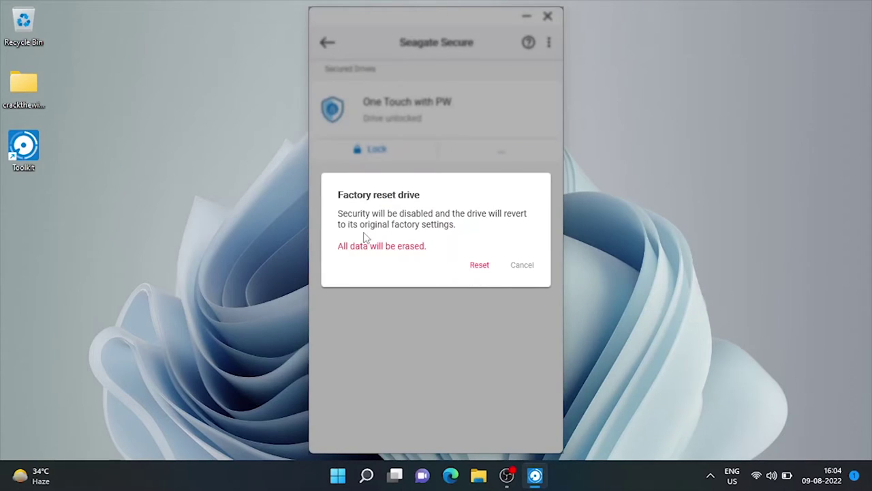
click(481, 267)
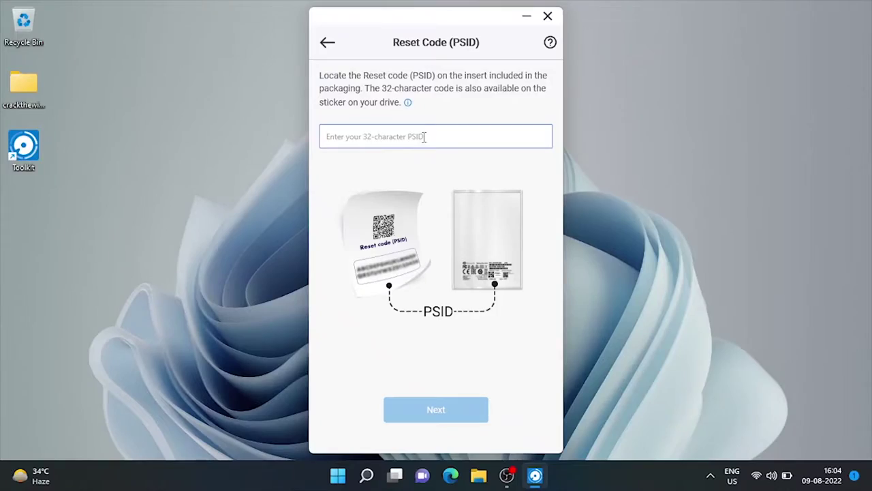
click(327, 45)
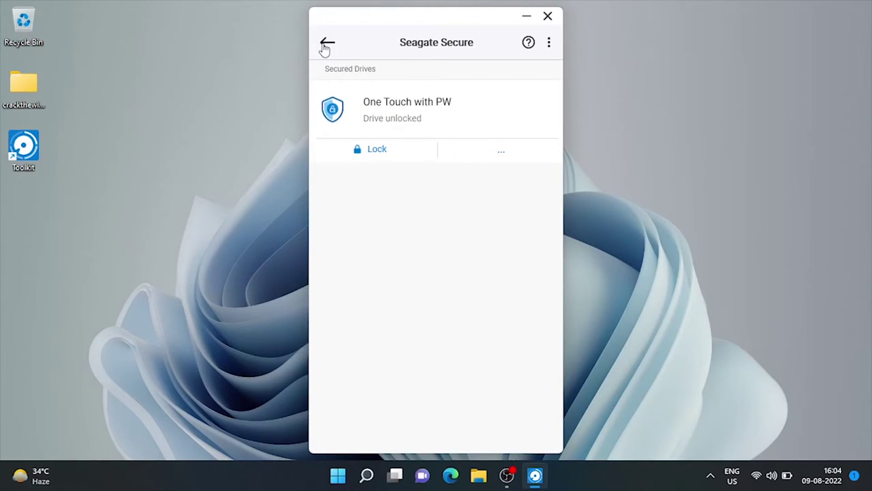
Create an all-files continuous backup plan to New Volume (D:) via Back Up Now, then open This PC
click(327, 45)
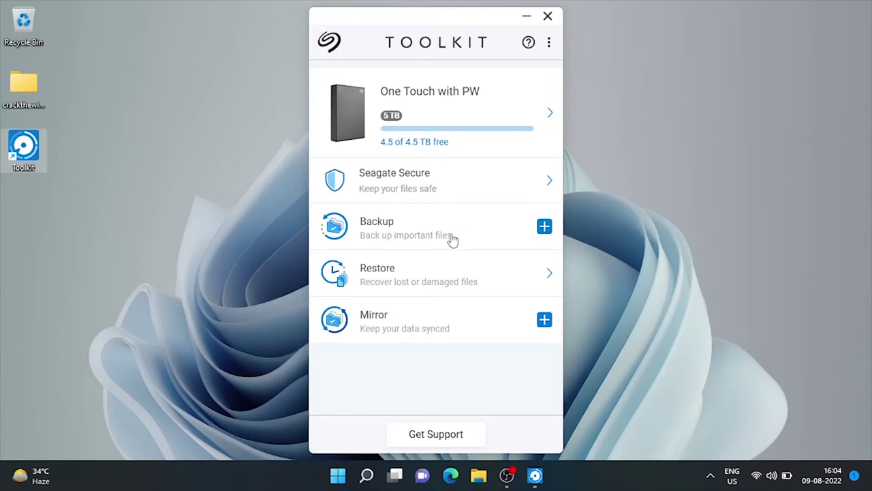
mouse_move(543, 231)
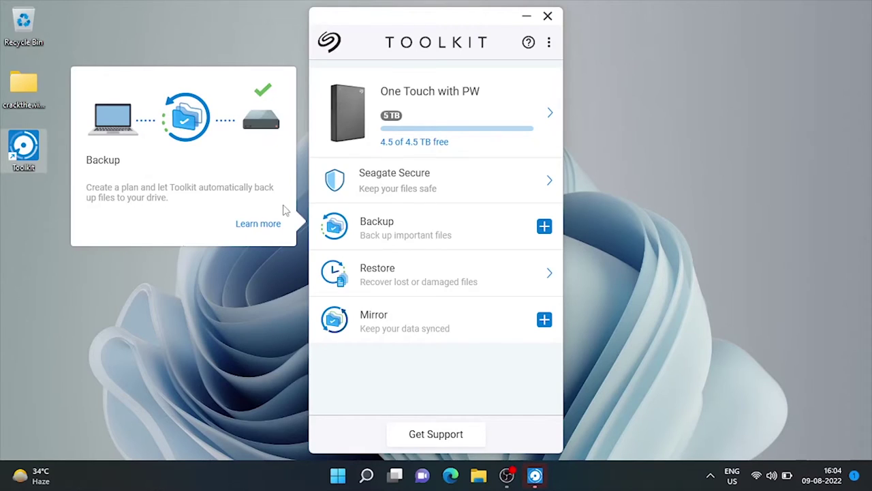
click(545, 227)
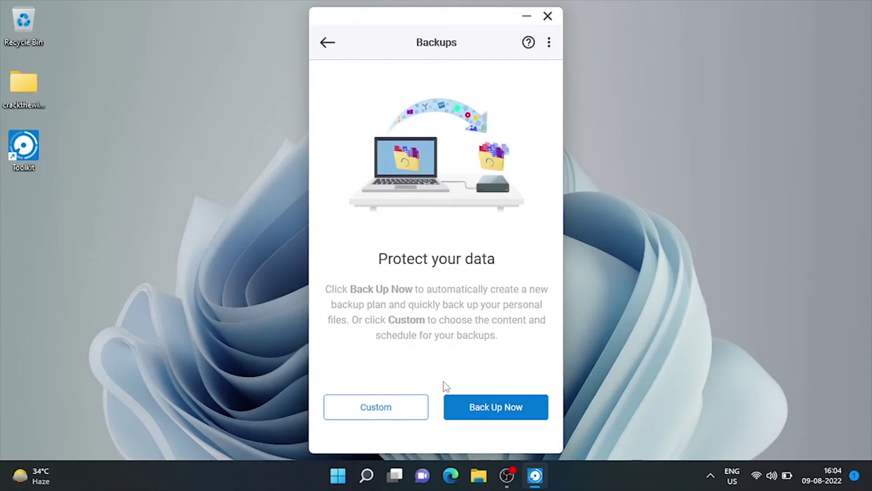
click(475, 417)
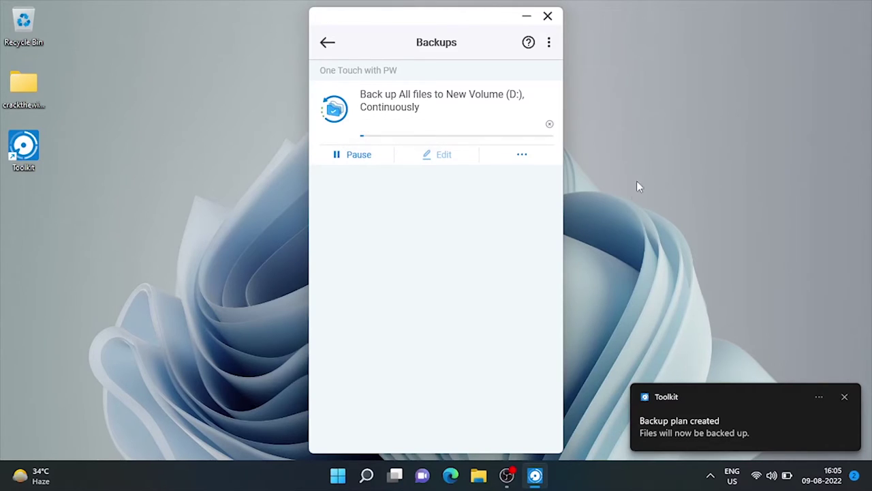
click(479, 476)
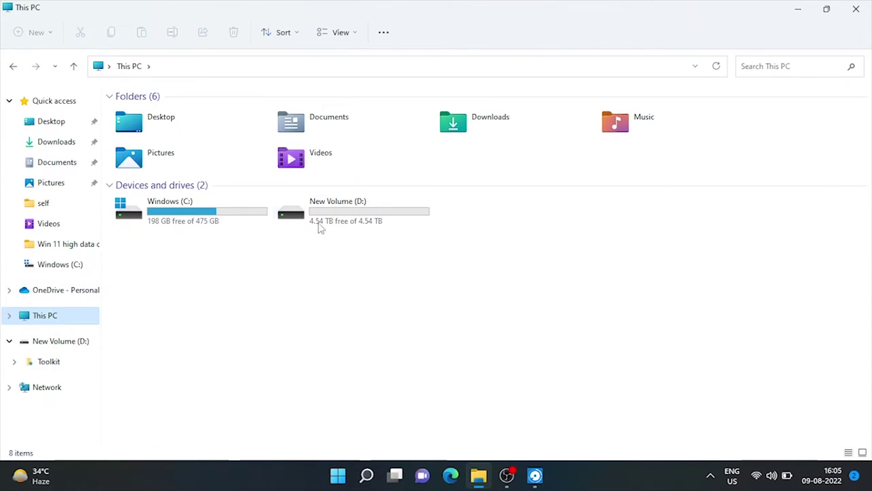
Browse New Volume (D:) > Toolkit > Backup into the computer's folder, finding it empty
click(321, 218)
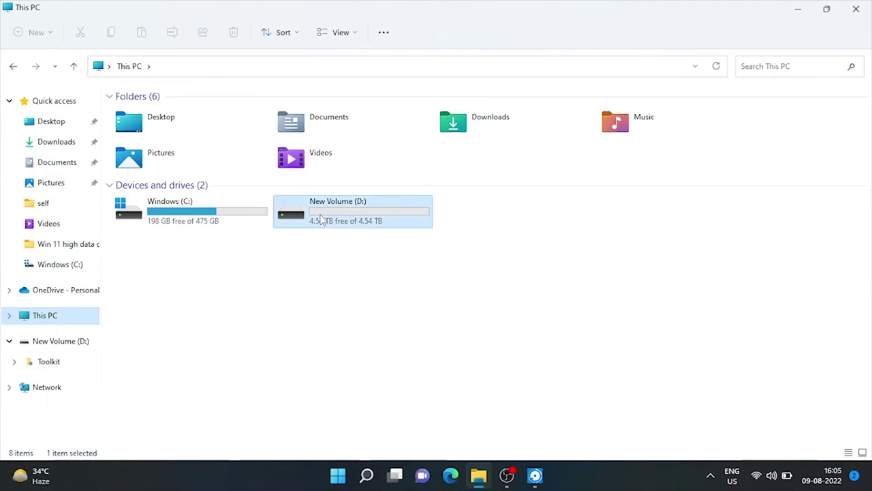
double_click(322, 219)
click(134, 116)
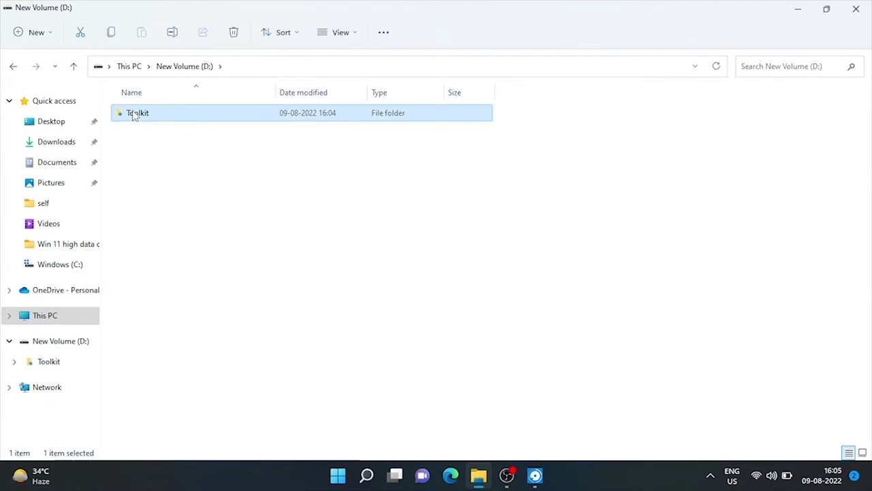
double_click(135, 116)
double_click(139, 114)
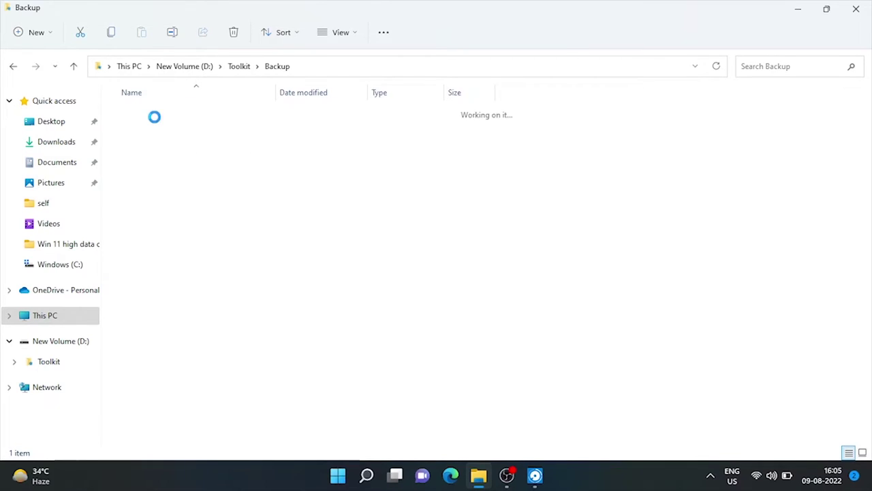
double_click(176, 121)
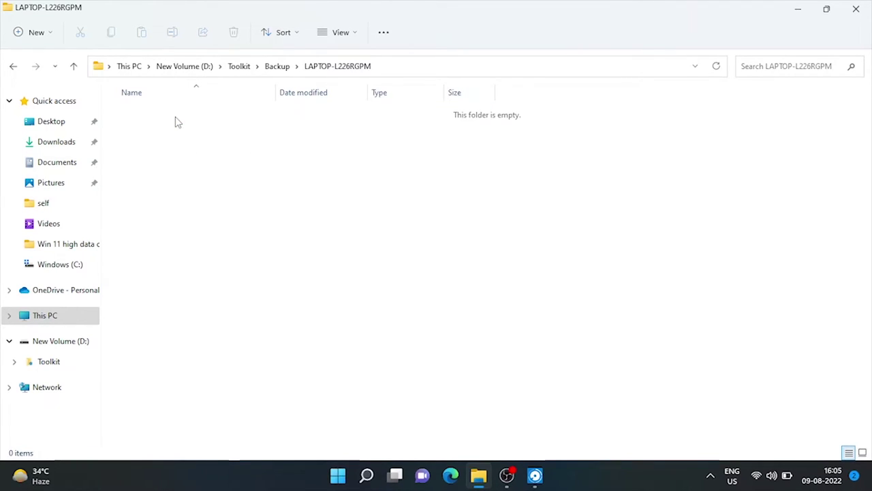
Go back up to New Volume (D:) and minimize File Explorer
click(12, 67)
click(13, 66)
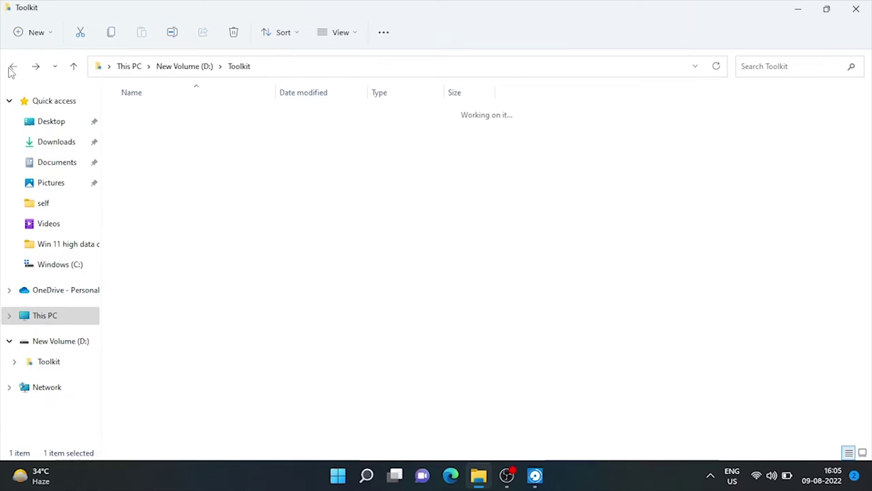
click(13, 67)
click(798, 9)
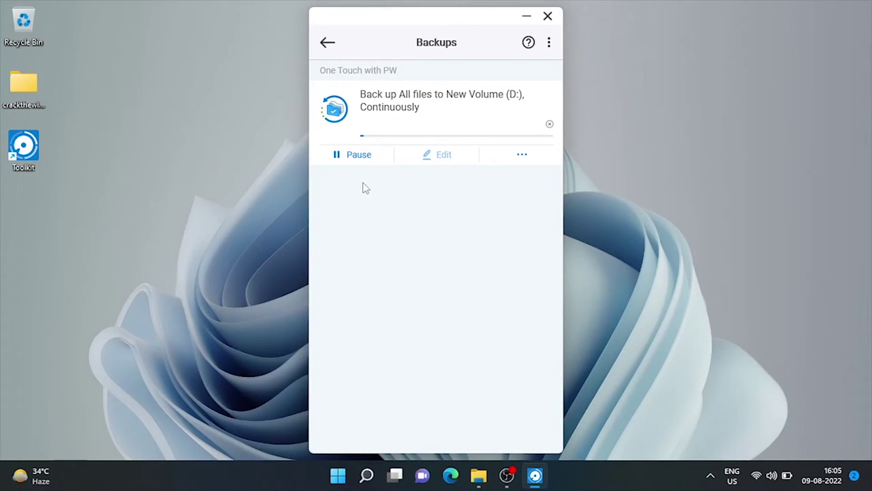
Pause the running backup and edit the plan through to its frequency settings
click(358, 156)
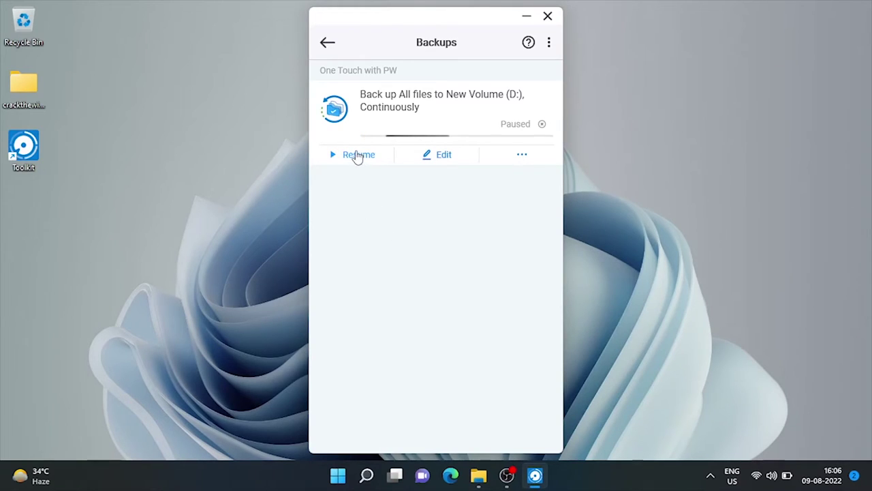
click(438, 159)
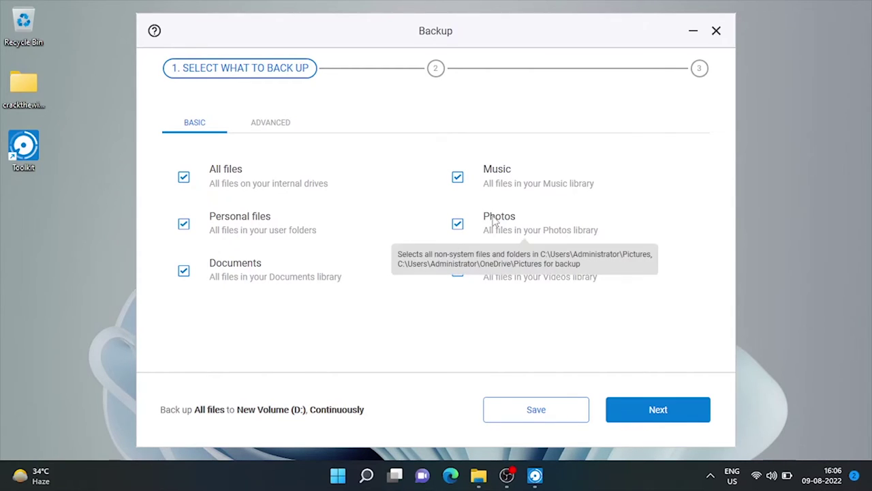
click(647, 409)
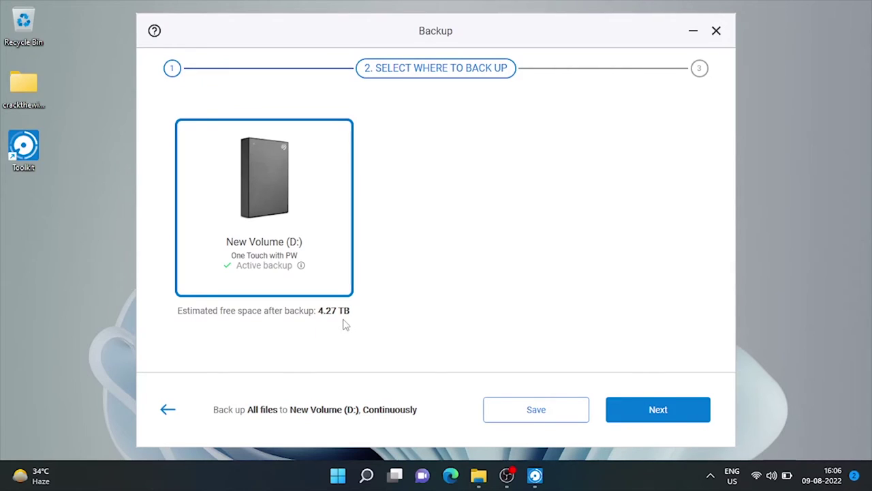
click(685, 417)
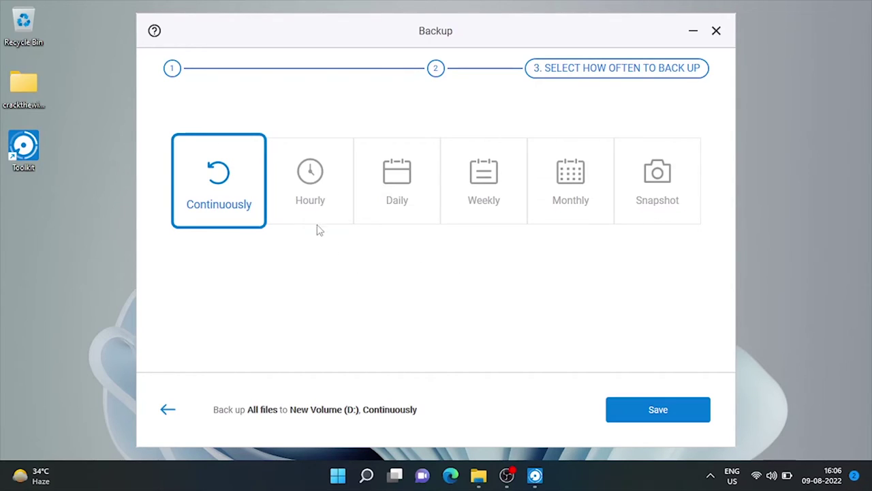
Set the backup to run Weekly on Tuesday, starting at 4:07 PM
click(487, 207)
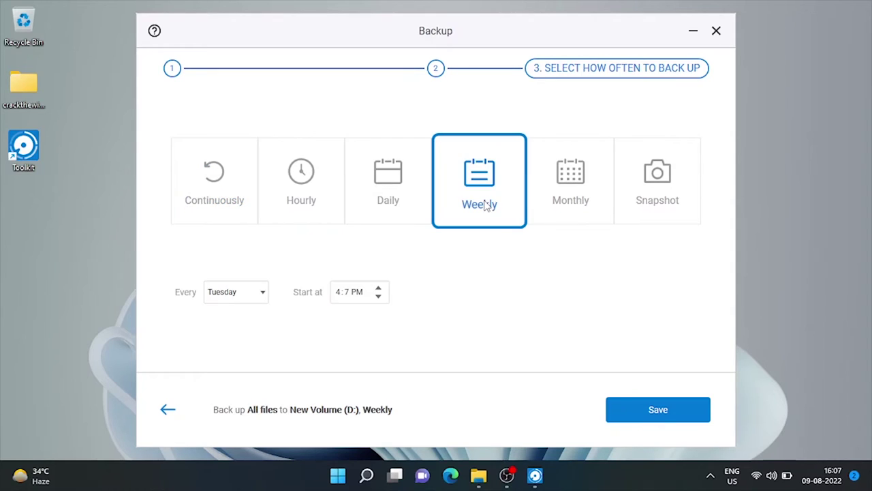
click(260, 297)
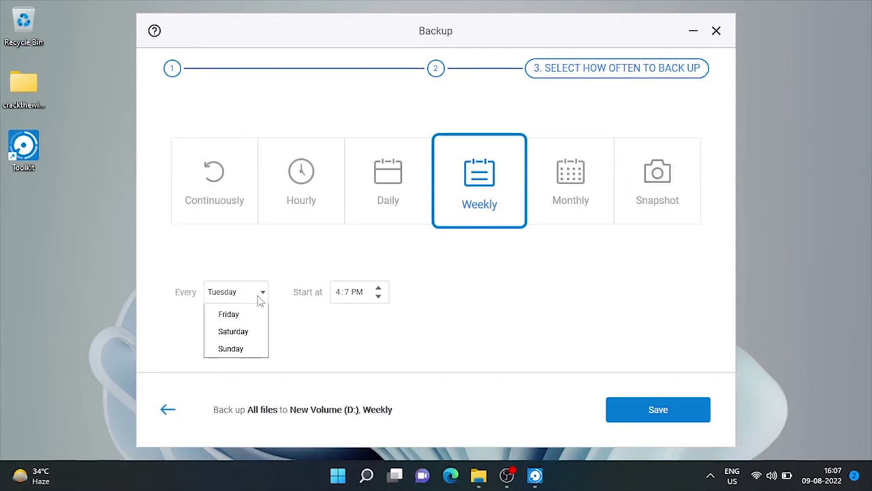
click(261, 299)
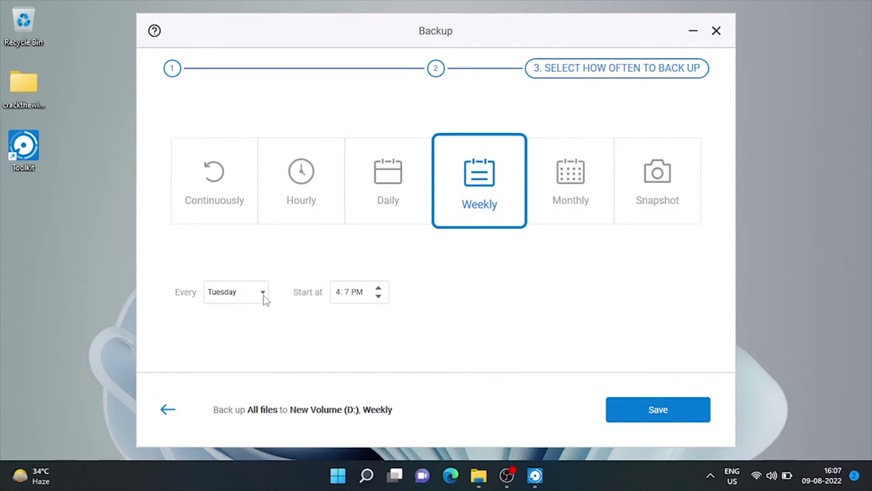
click(360, 293)
Save the weekly schedule, search Restore for existing backup plans (none found), and return home
click(655, 411)
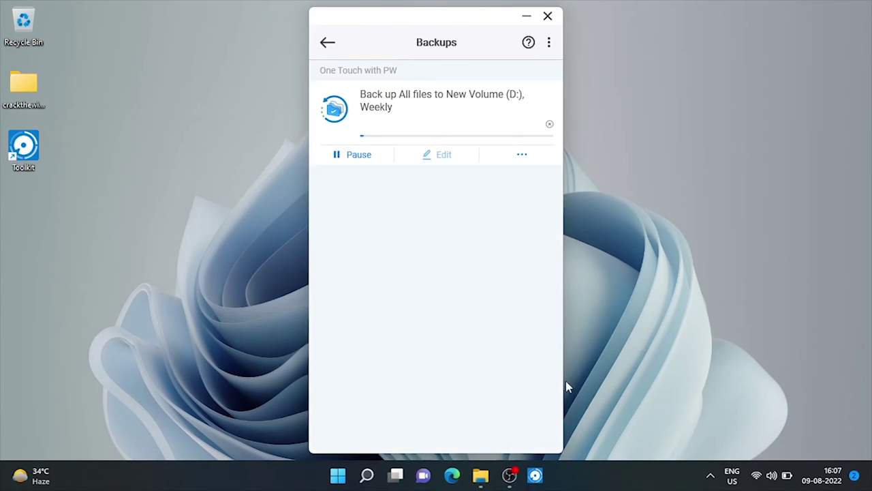
click(328, 42)
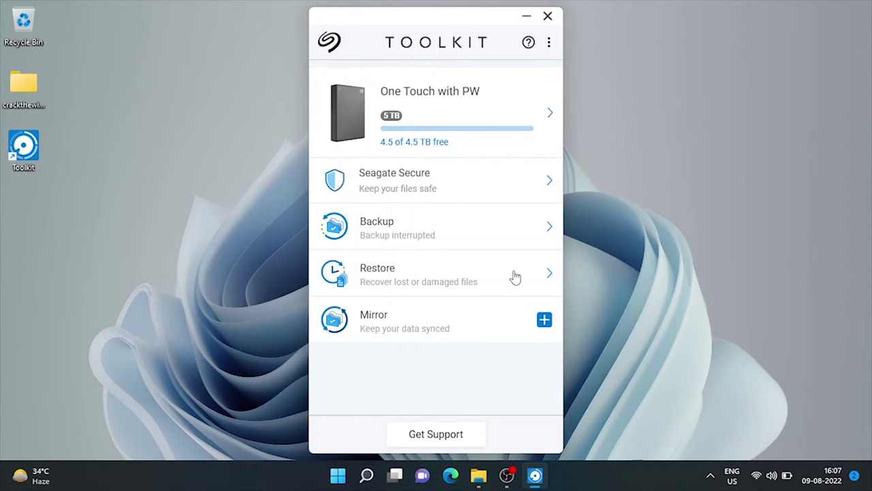
mouse_move(551, 275)
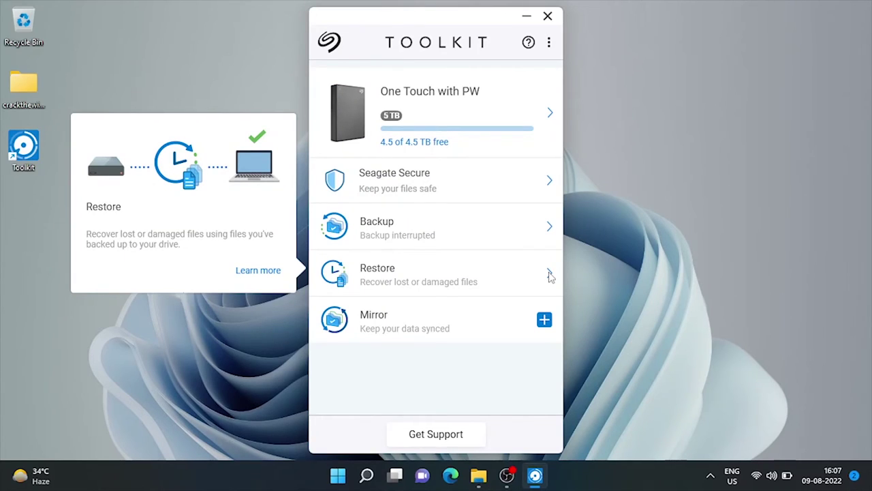
click(551, 275)
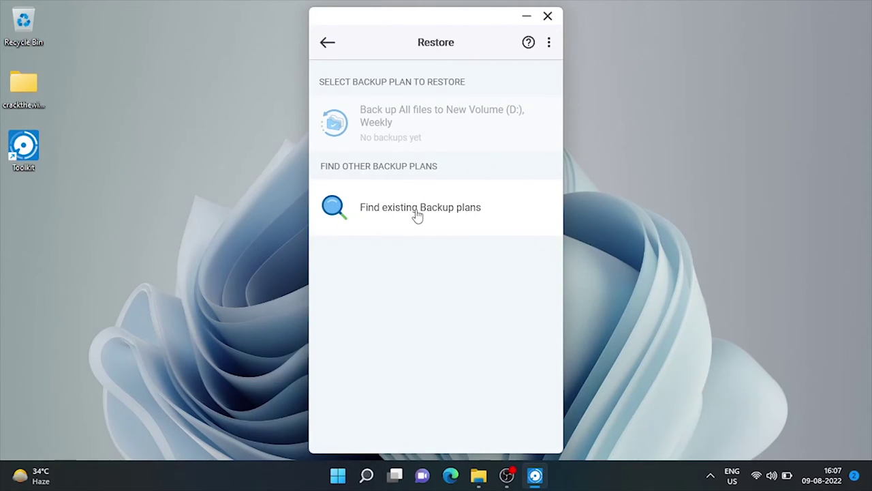
click(418, 215)
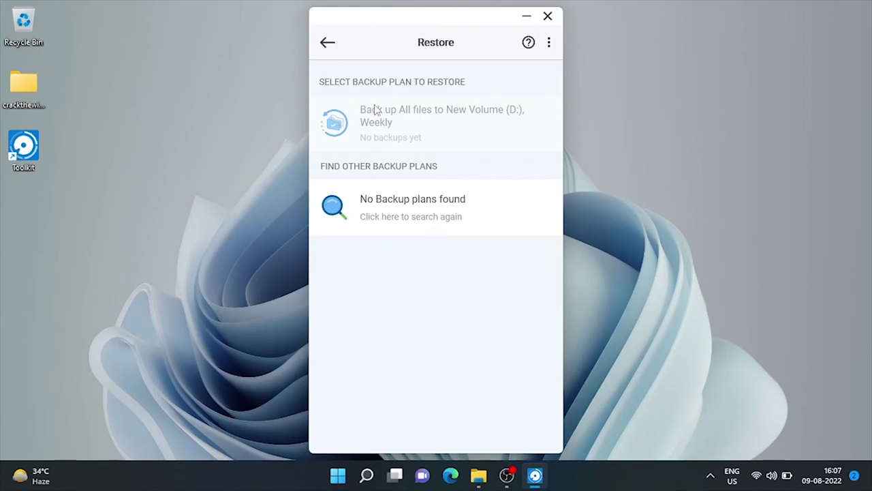
click(328, 42)
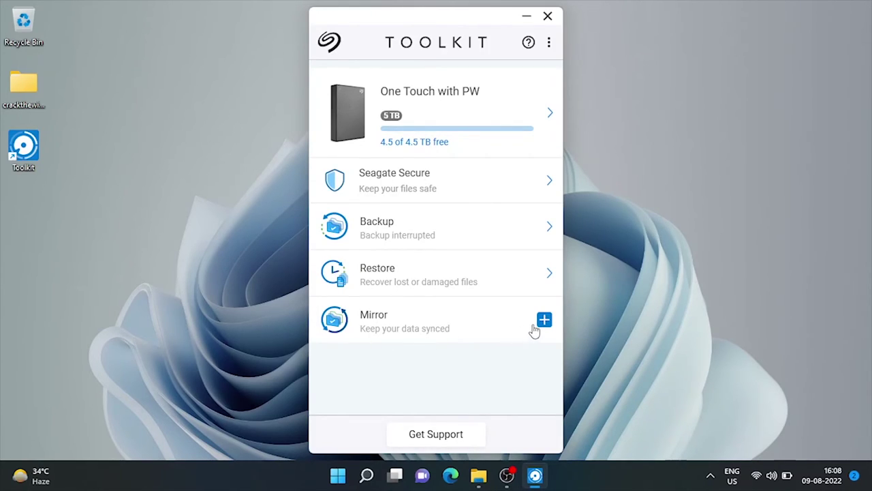
Use Mirror Now to create the default two-way mirror folders on the PC and New Volume (D:)
mouse_move(543, 323)
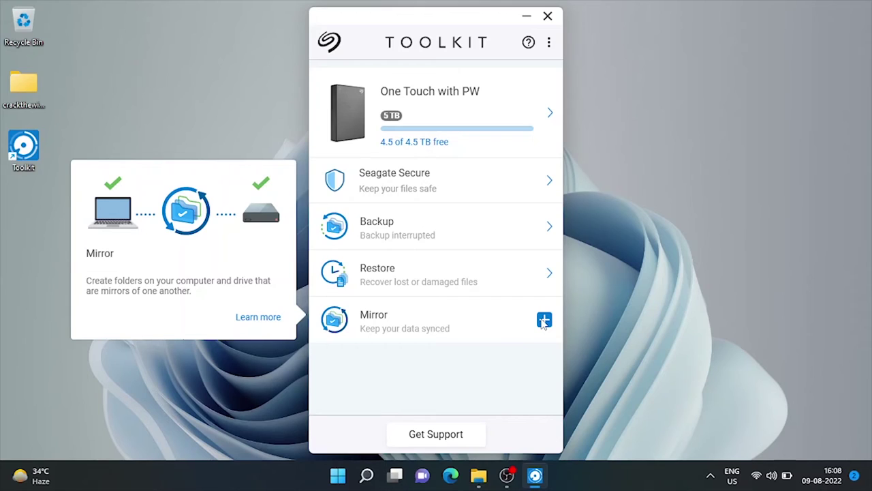
click(544, 321)
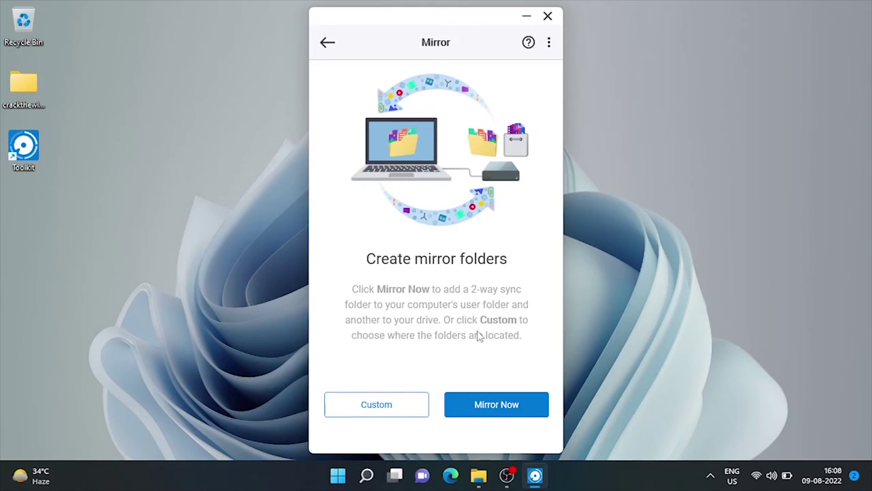
click(497, 414)
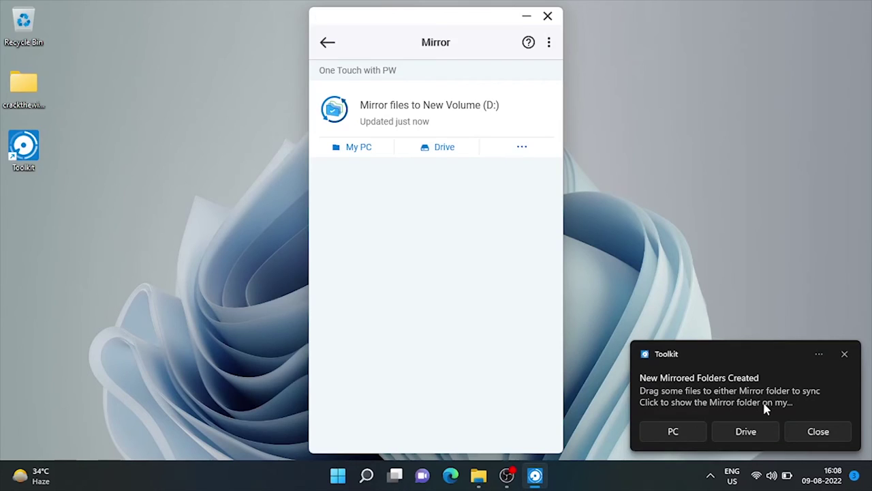
Open the PC's Mirror folder and create a new folder named test in it
click(674, 432)
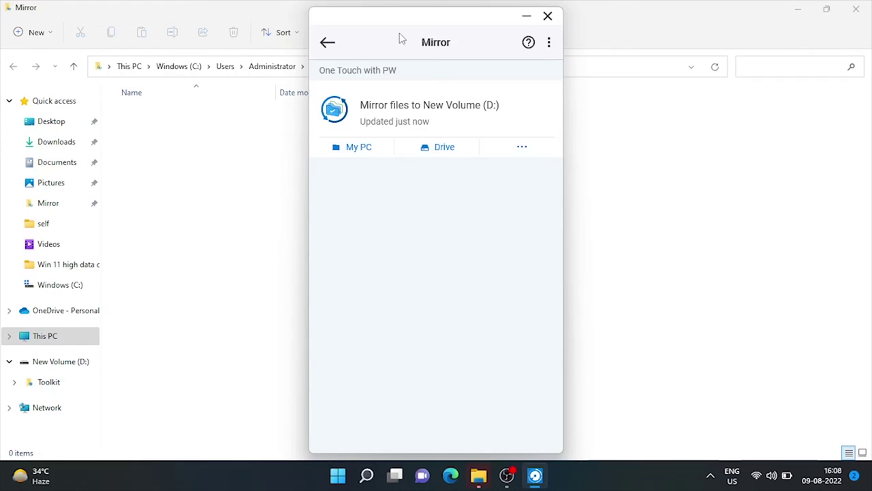
drag(385, 23, 605, 21)
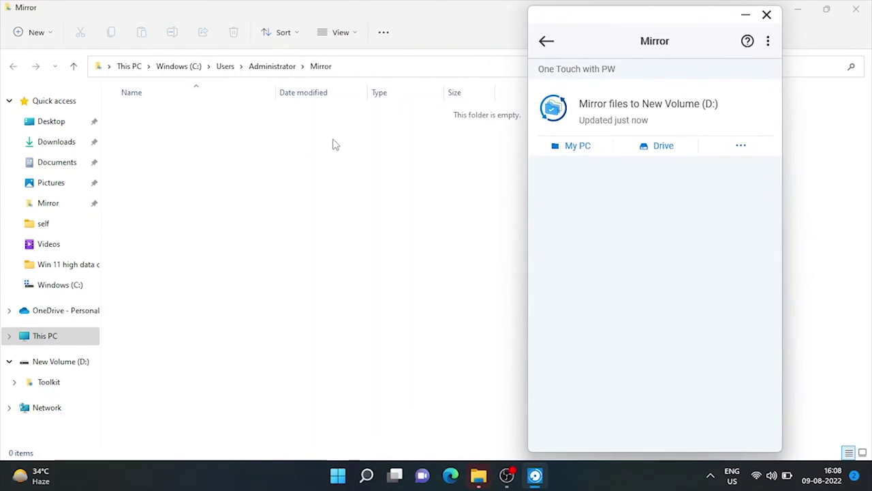
click(252, 189)
right_click(244, 151)
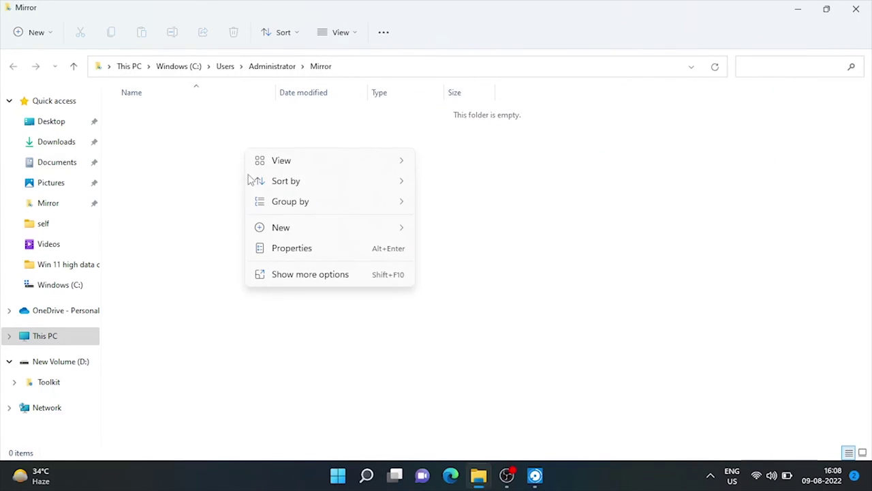
mouse_move(292, 230)
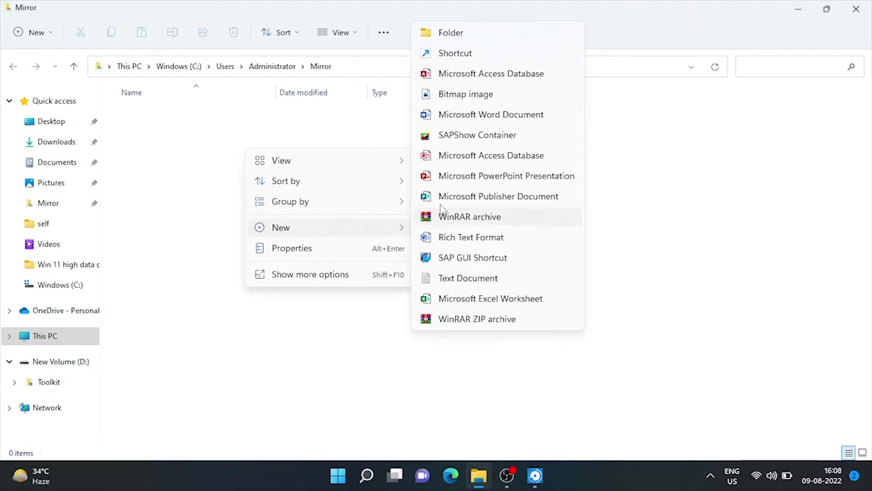
click(458, 39)
text(test)
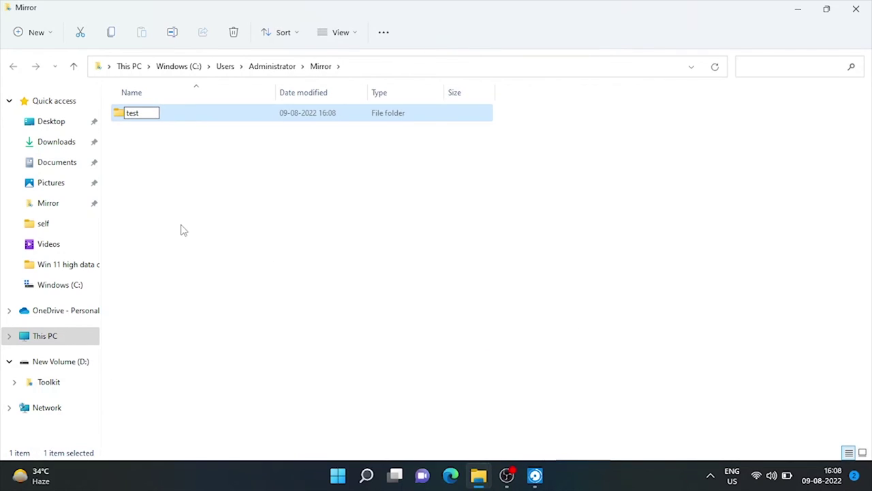
key(Return)
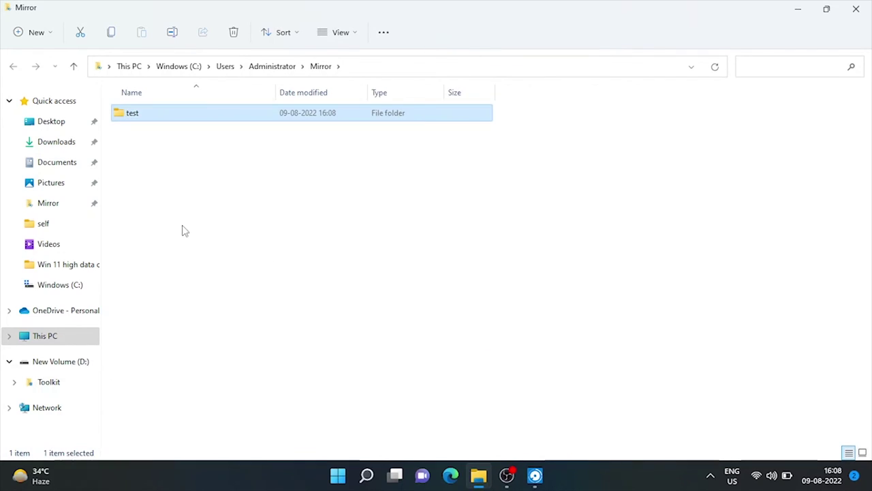
click(325, 293)
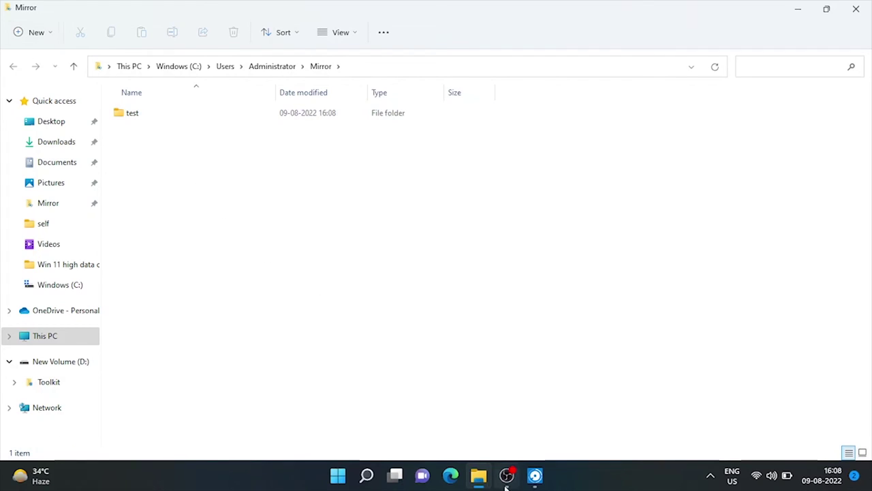
Open D:\Toolkit\Mirror to confirm test synced, arranging both folder windows on screen
click(535, 475)
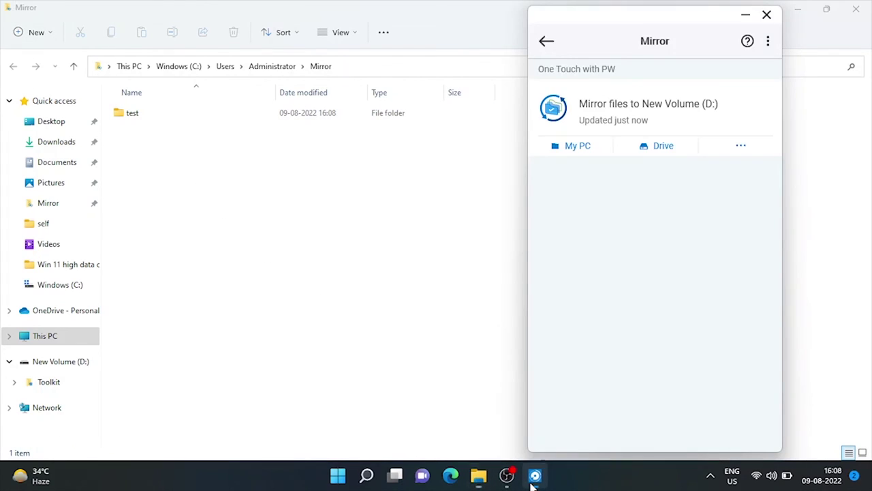
click(658, 151)
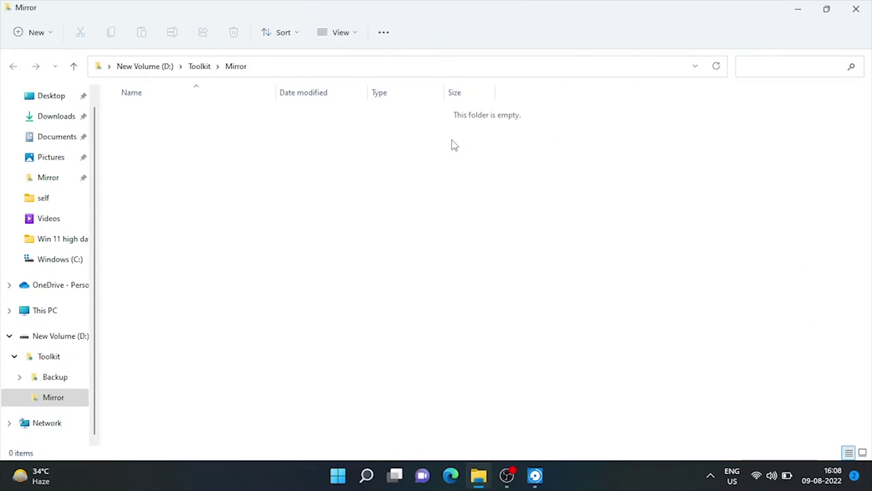
click(535, 475)
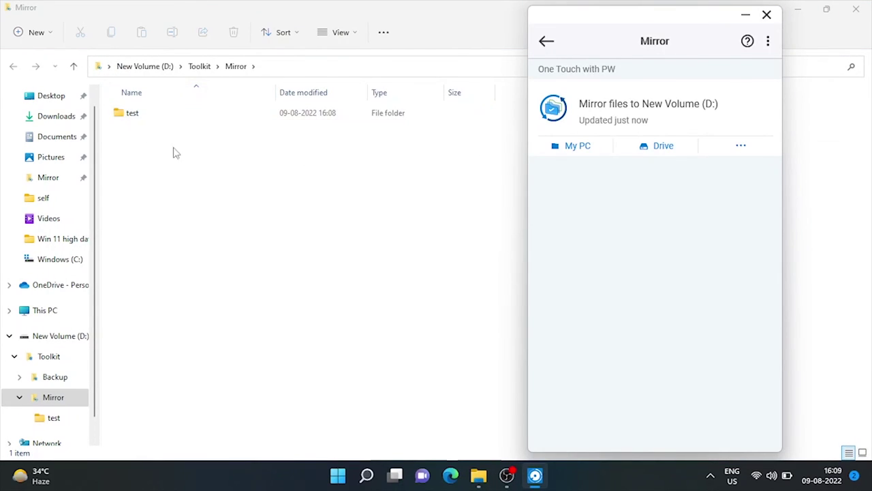
click(316, 18)
double_click(315, 6)
drag(321, 22, 570, 22)
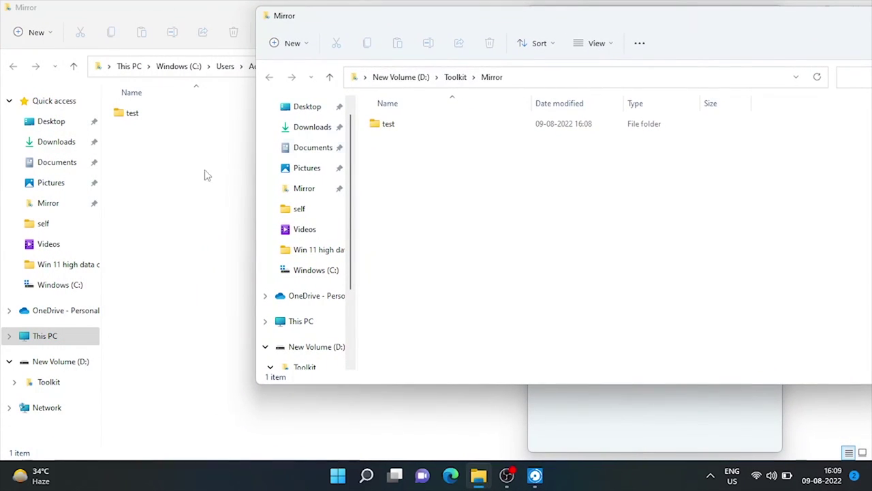
click(209, 13)
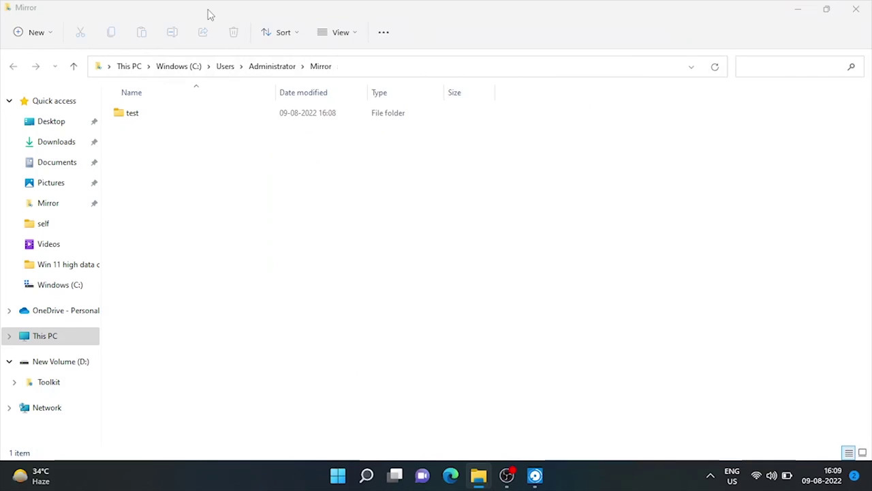
double_click(208, 13)
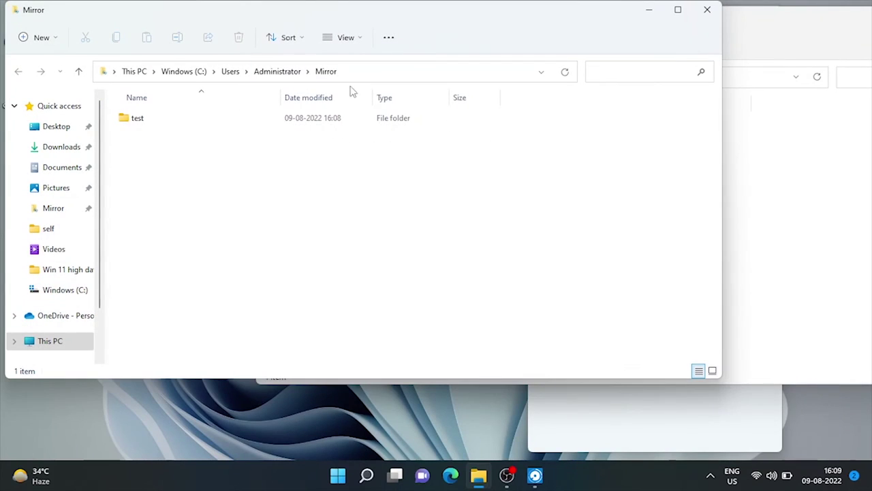
click(678, 9)
Create a new Microsoft Word document named test in the PC's Mirror folder
right_click(162, 174)
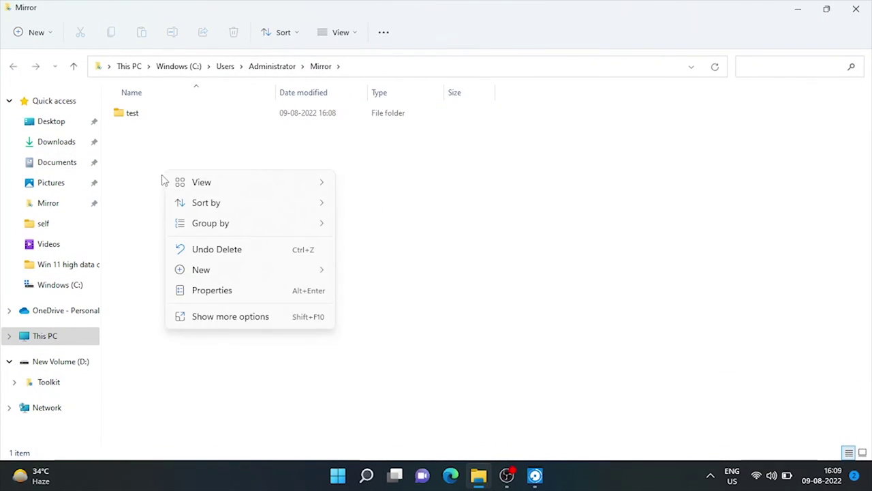
mouse_move(239, 277)
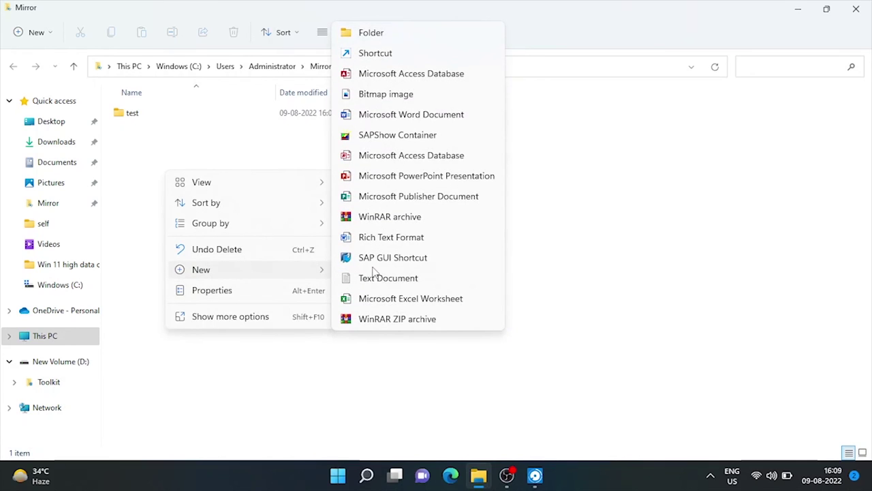
click(326, 114)
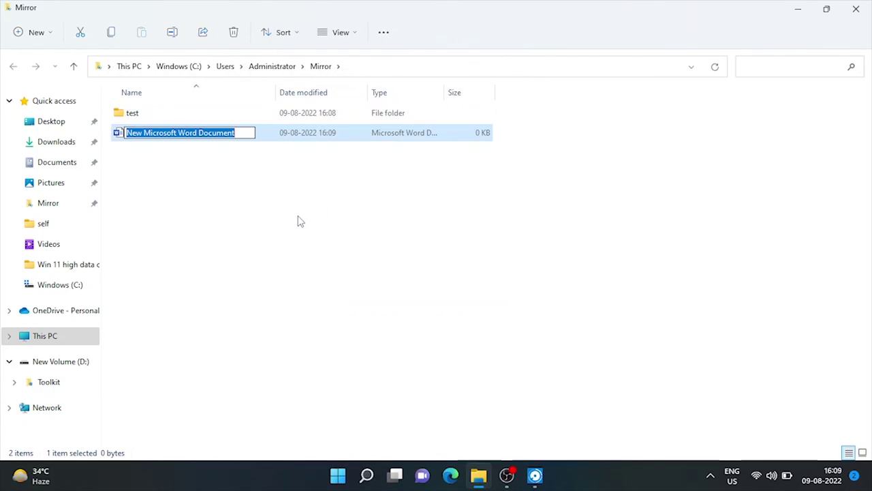
text(test)
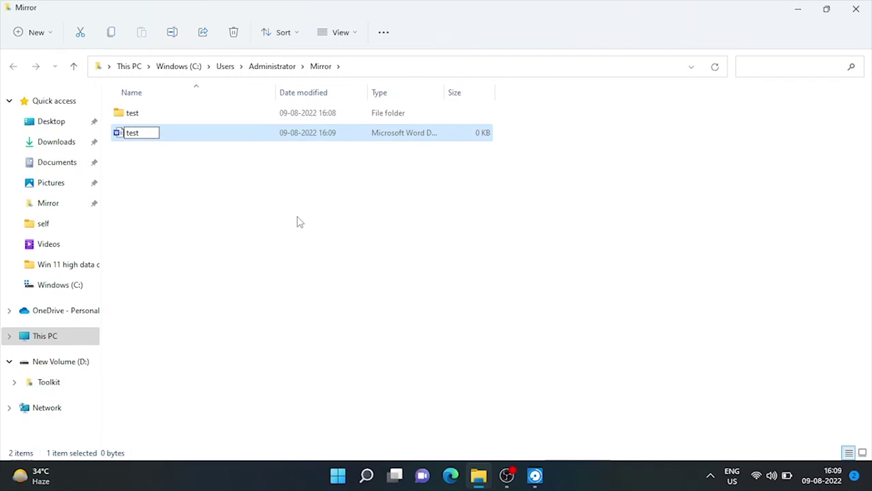
key(Return)
click(298, 222)
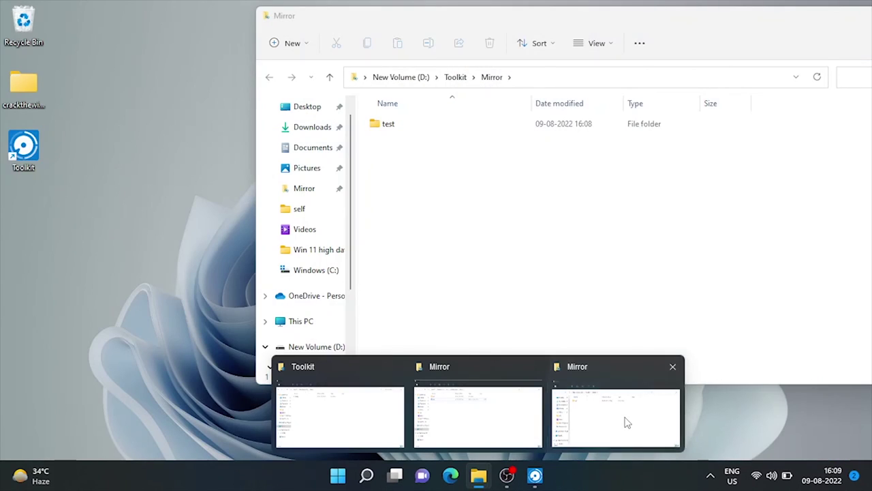
Check the synced test document in the drive's Mirror folder window, then close it
click(623, 421)
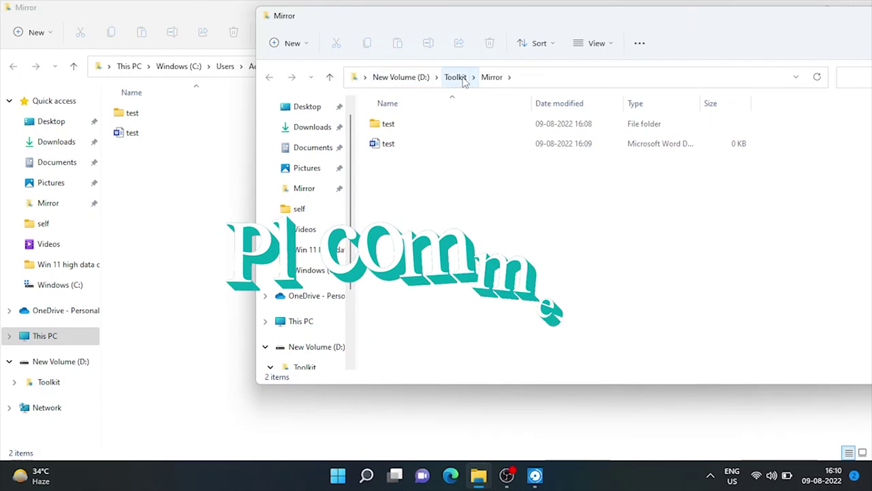
drag(821, 15, 622, 41)
click(760, 43)
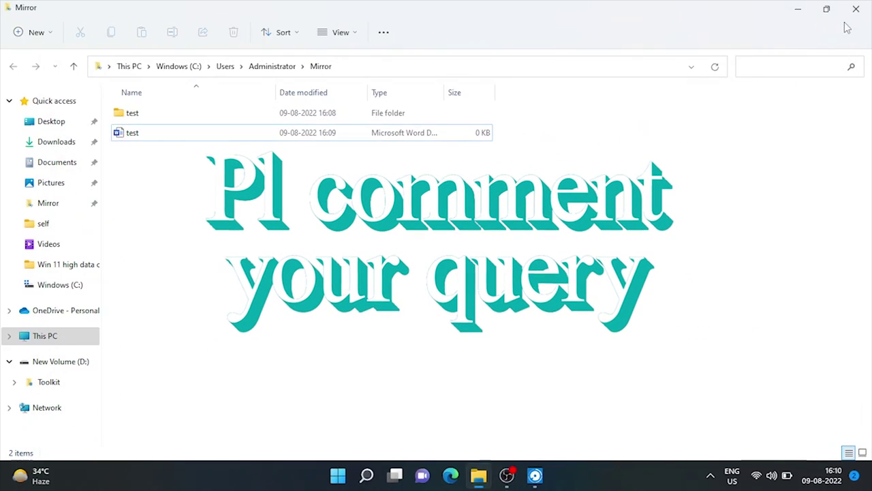
Close the PC's Mirror folder window, go back to Toolkit home and open One Touch with PW
click(535, 477)
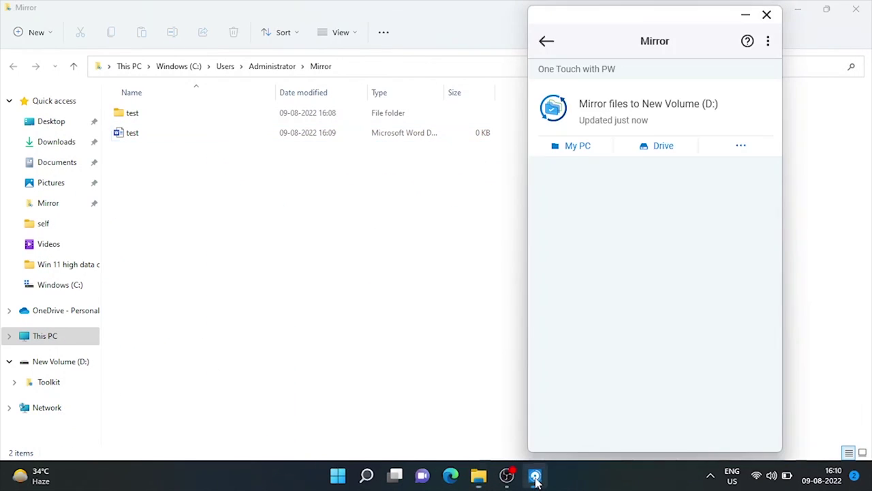
click(856, 9)
drag(616, 24, 409, 20)
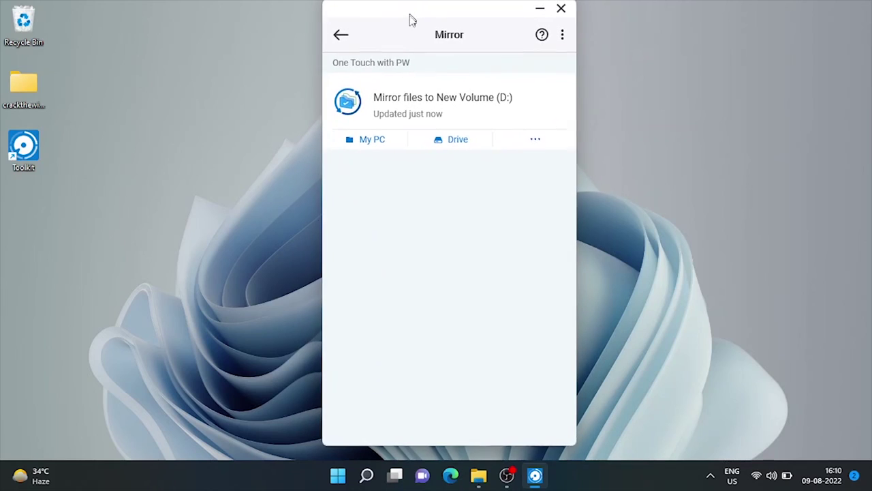
click(341, 39)
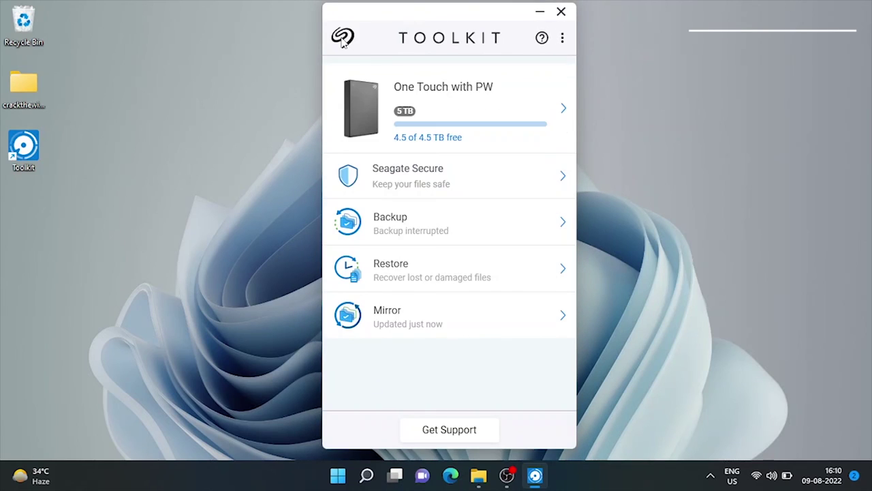
click(430, 130)
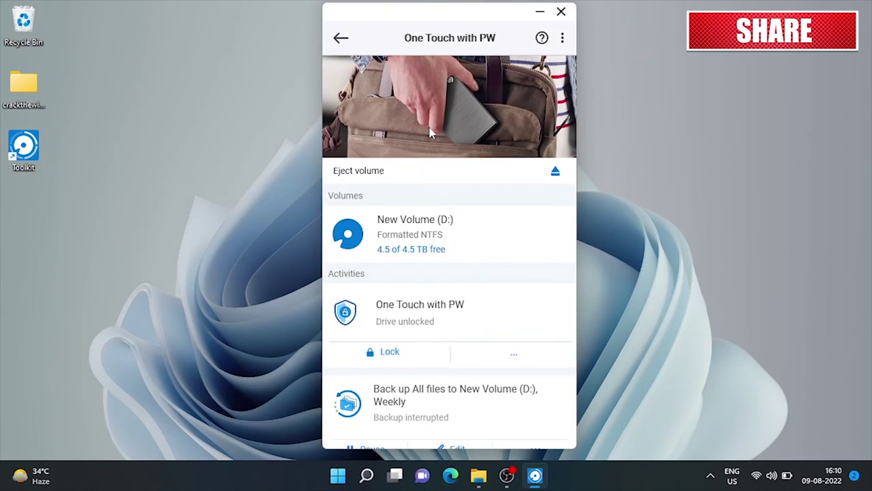